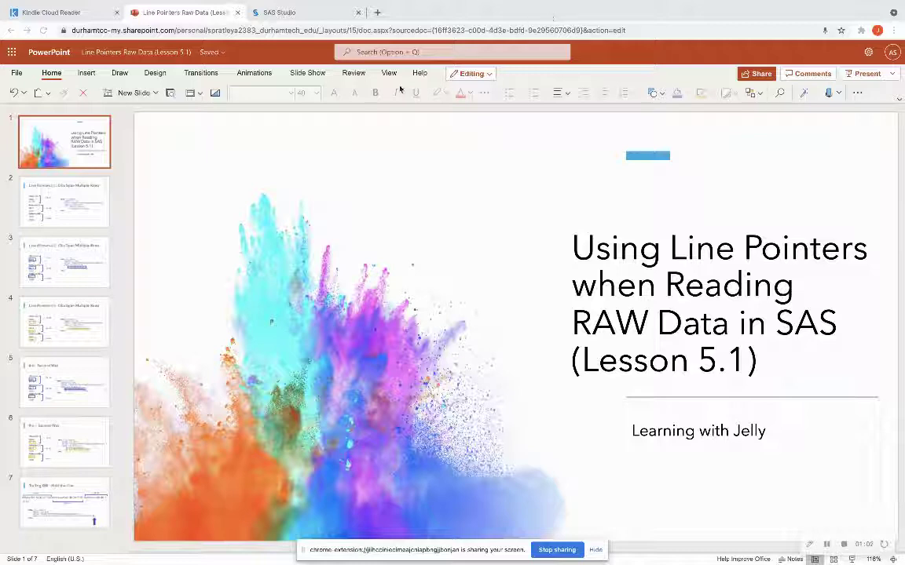
# Step: Show slide 2, 'Line Pointers (/) : Obs Span Multiple Rows', with the city_temps code
pyautogui.click(63, 202)
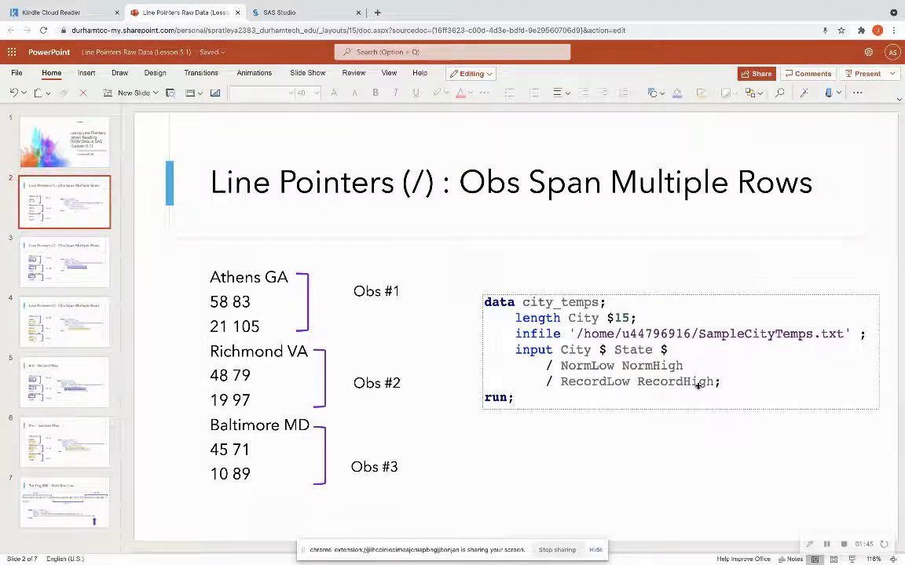
# Step: Select and deselect the code box, then show slide 3 boxing the normal-temperature rows
pyautogui.click(583, 422)
pyautogui.click(551, 397)
pyautogui.click(148, 397)
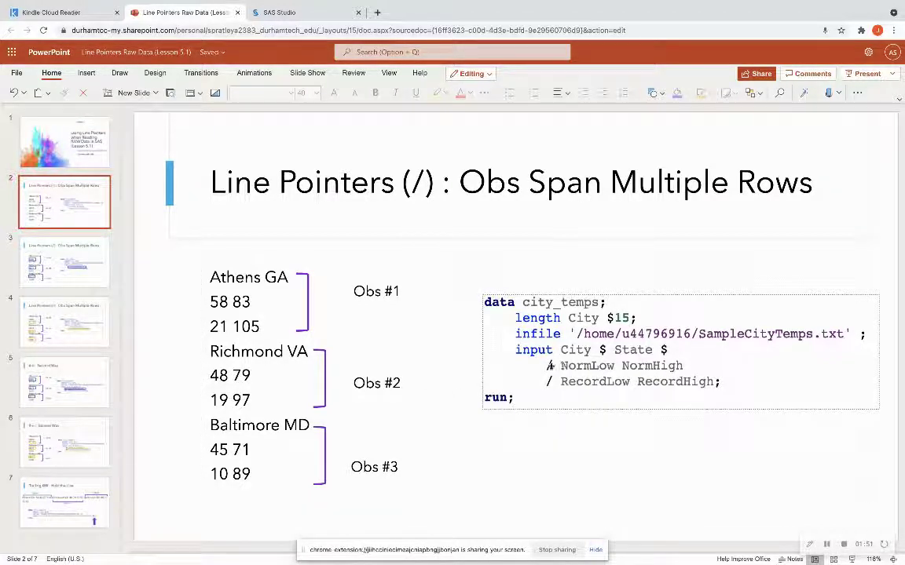
pyautogui.click(77, 264)
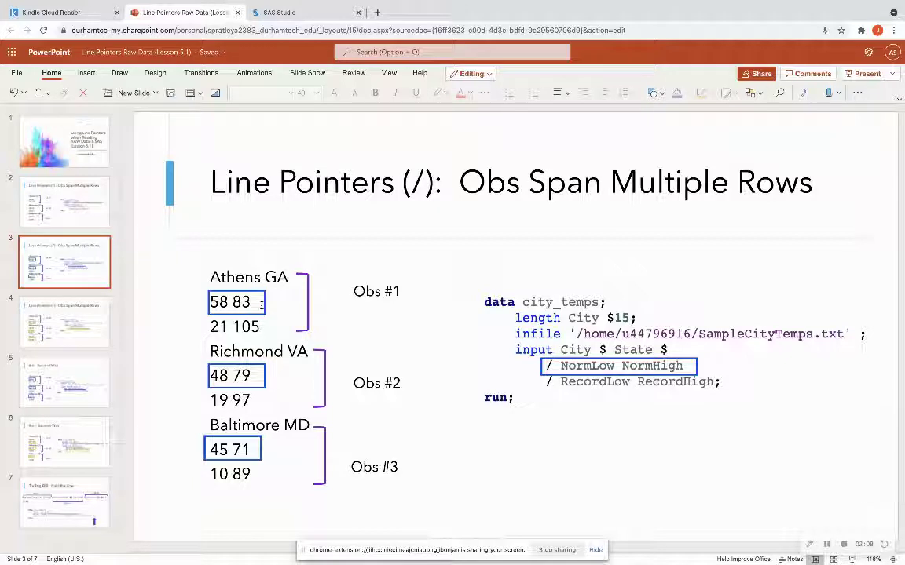
# Step: Pass slide 4 on record temperatures and show slide 5, '#-n: Second Way'
pyautogui.click(45, 339)
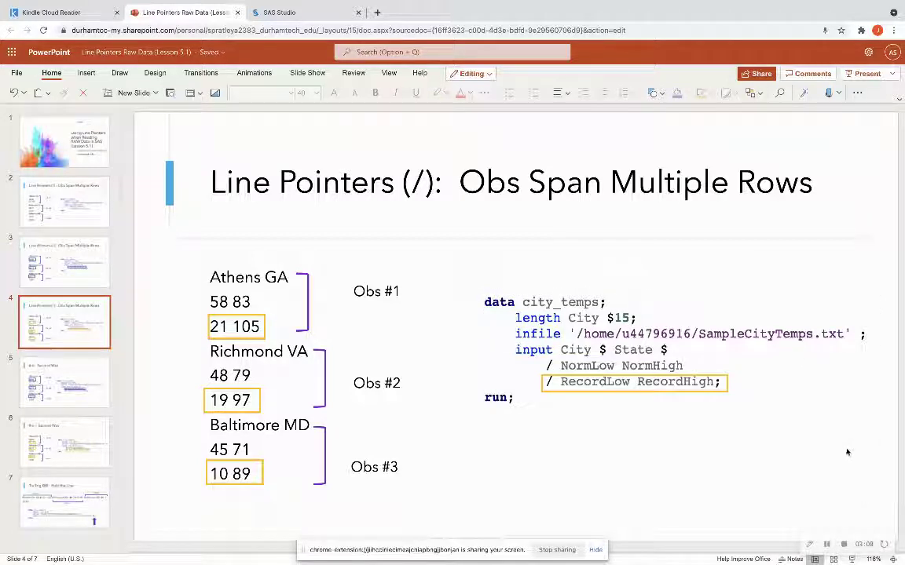
pyautogui.click(39, 386)
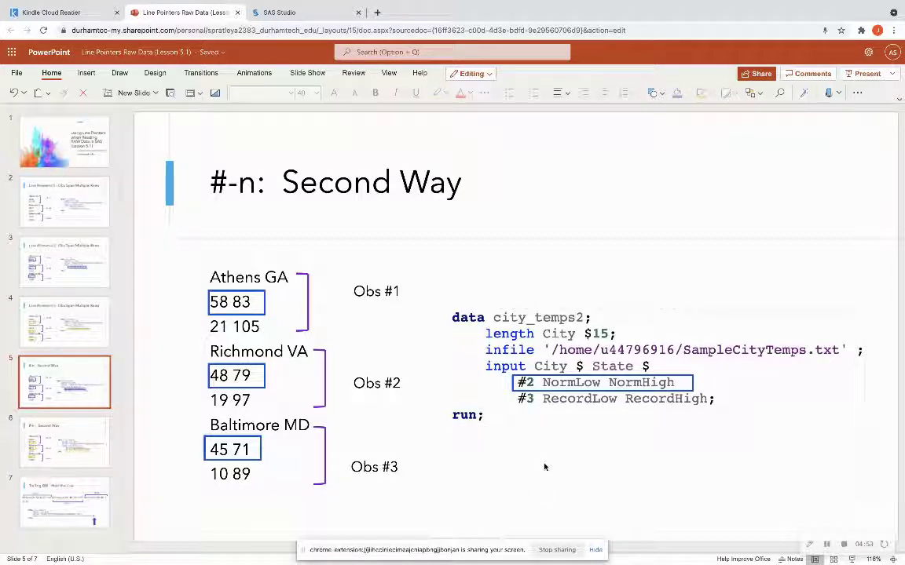
# Step: Jump to slide 7, 'Trailing @@: Hold the Line'
pyautogui.click(75, 506)
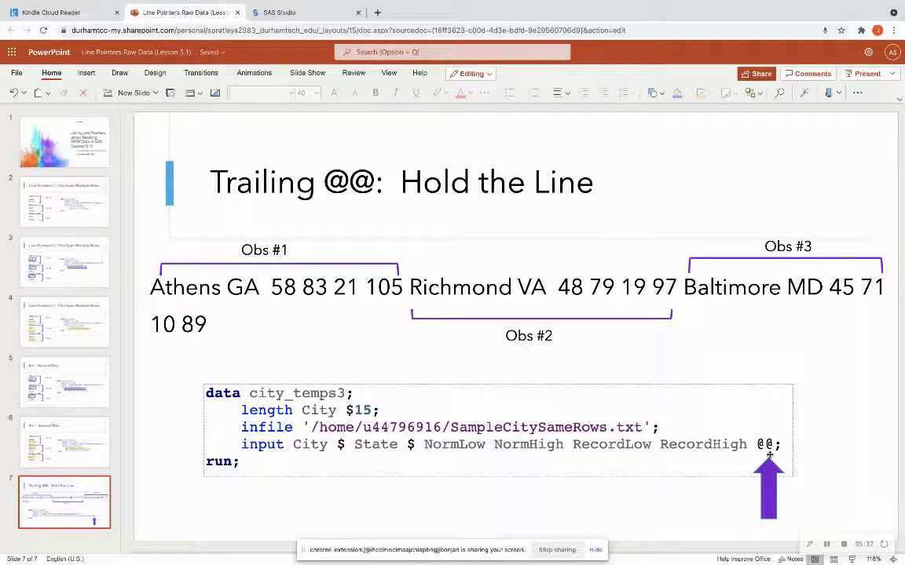
# Step: Nudge the code box under the data line, then bring up SAS Studio's Program 1
pyautogui.moveTo(648, 397); pyautogui.dragTo(672, 388)
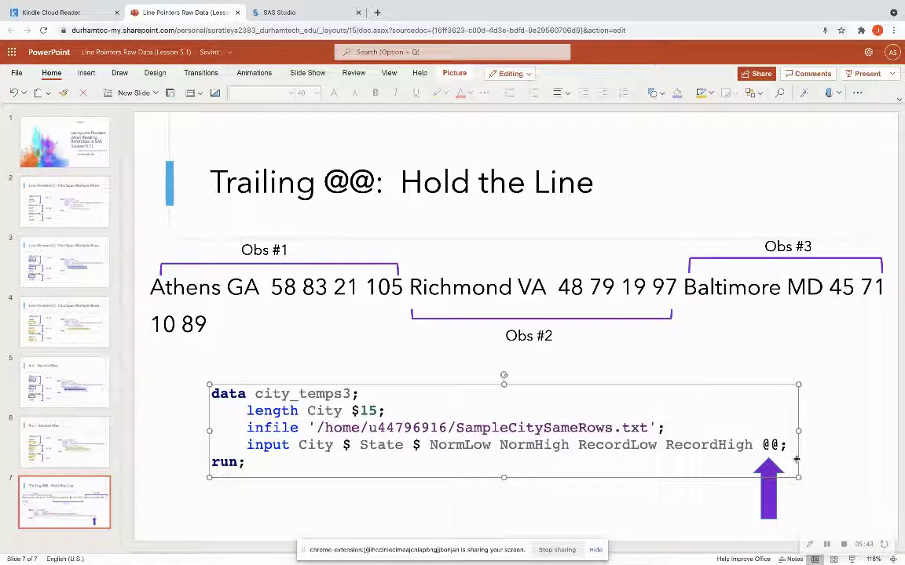
pyautogui.click(828, 450)
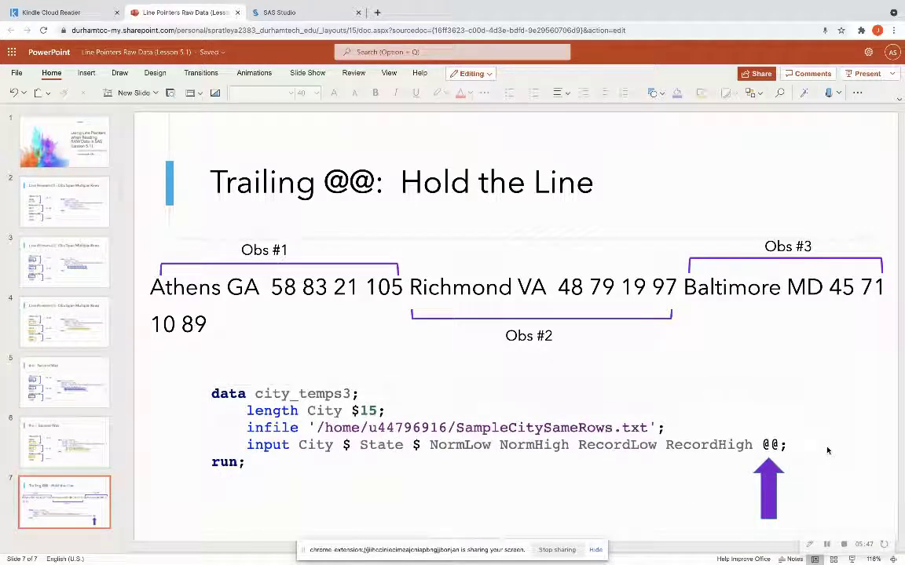
pyautogui.click(289, 13)
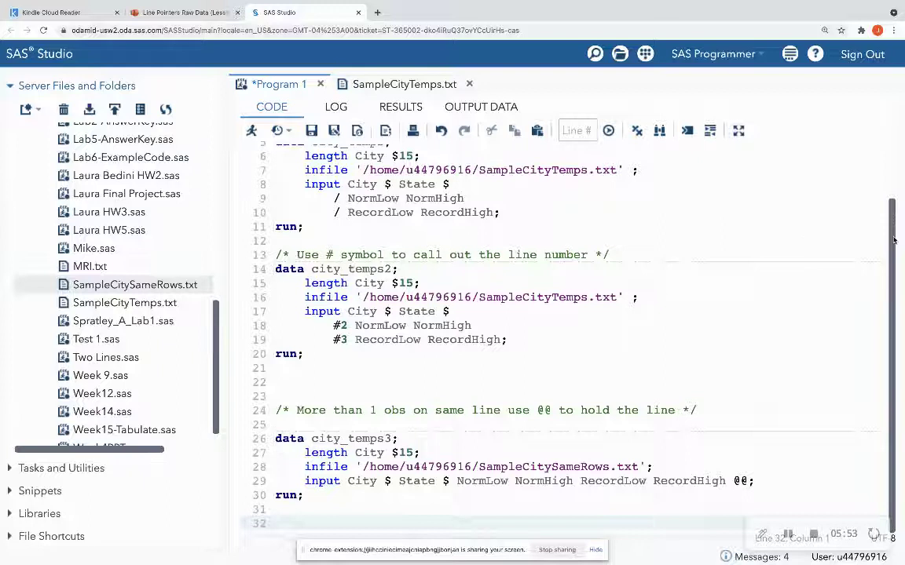
# Step: Insert a blank line after the city_temps step's run; and bring up TextEdit's sample files
pyautogui.scroll(3, 893, 237)
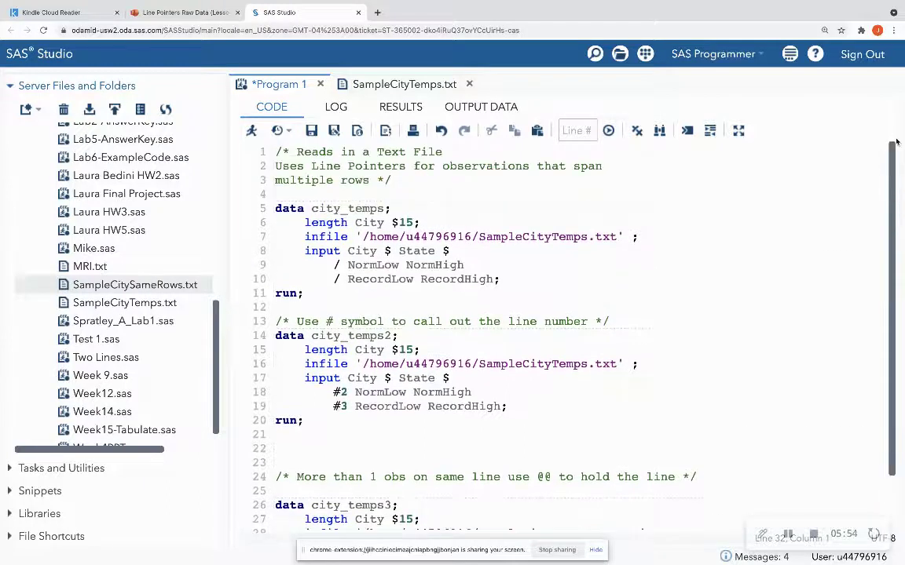
pyautogui.click(315, 297)
pyautogui.press('Return')
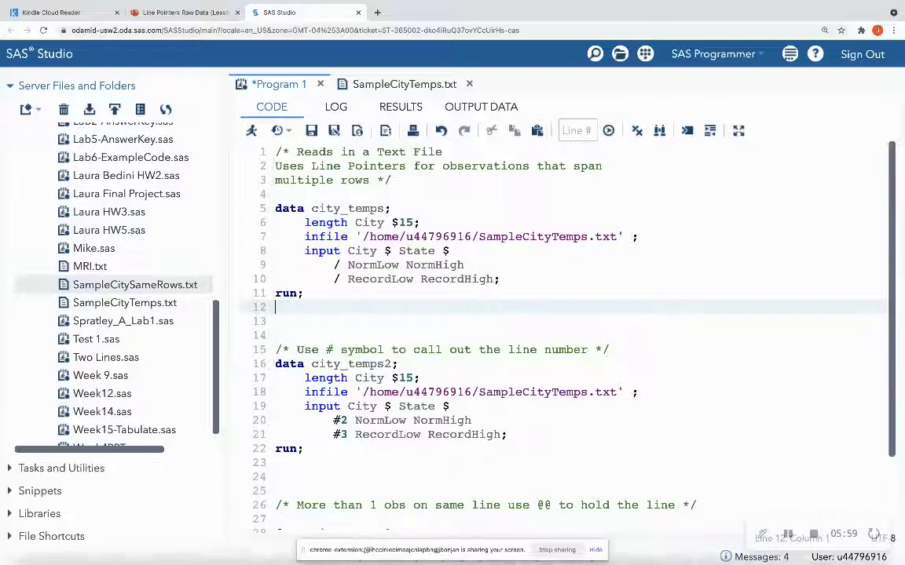
pyautogui.click(610, 541)
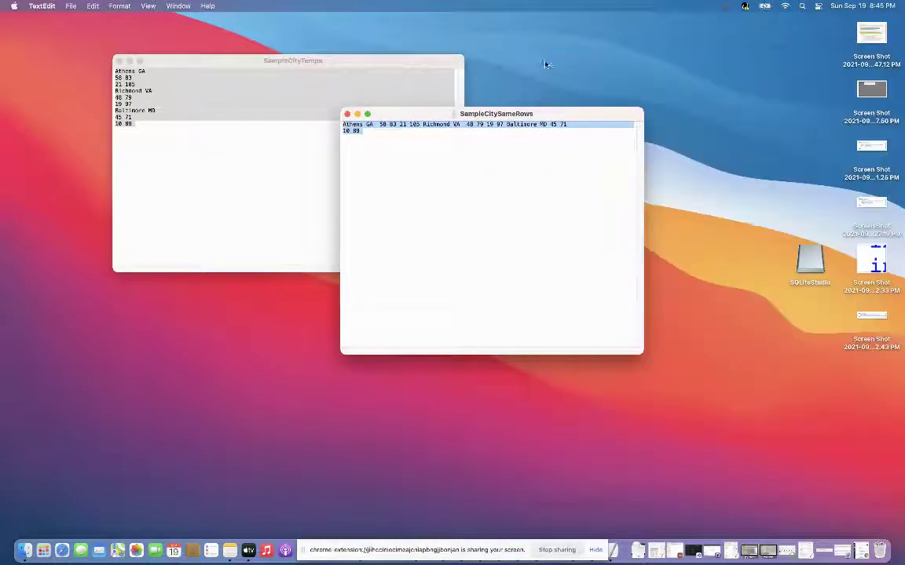
# Step: Arrange the two TextEdit windows and add an empty line after SampleCitySameRows' data
pyautogui.moveTo(190, 62); pyautogui.dragTo(163, 81)
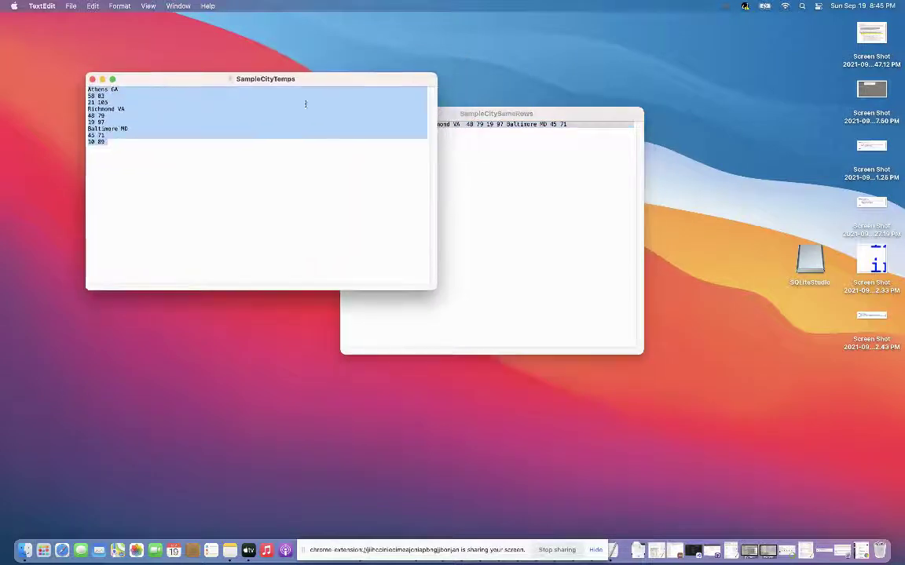
pyautogui.click(537, 115)
pyautogui.moveTo(537, 116); pyautogui.dragTo(597, 80)
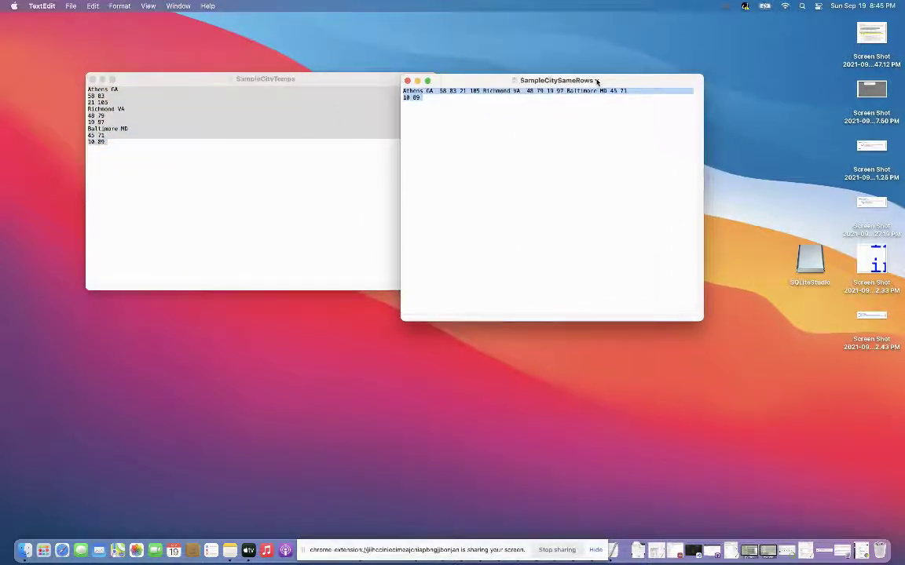
pyautogui.click(501, 145)
pyautogui.click(122, 165)
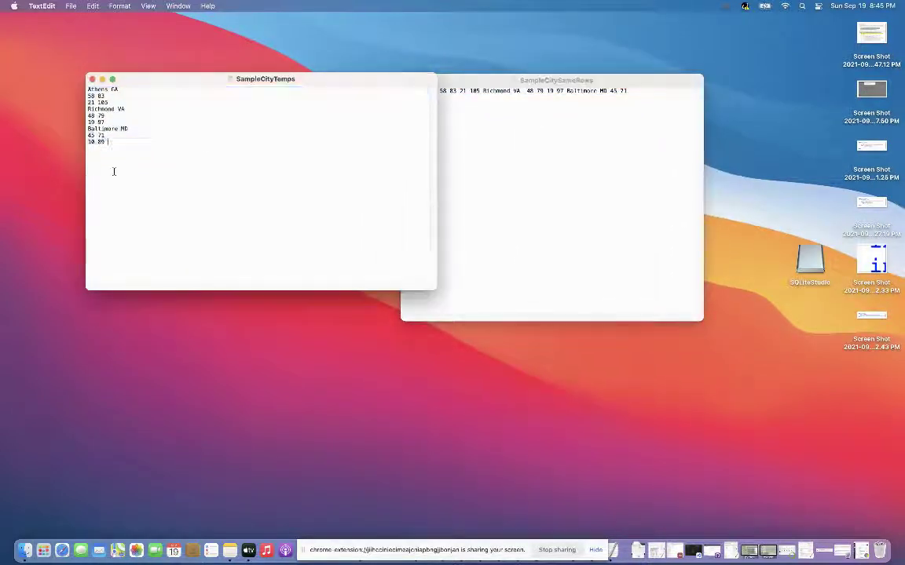
pyautogui.click(502, 135)
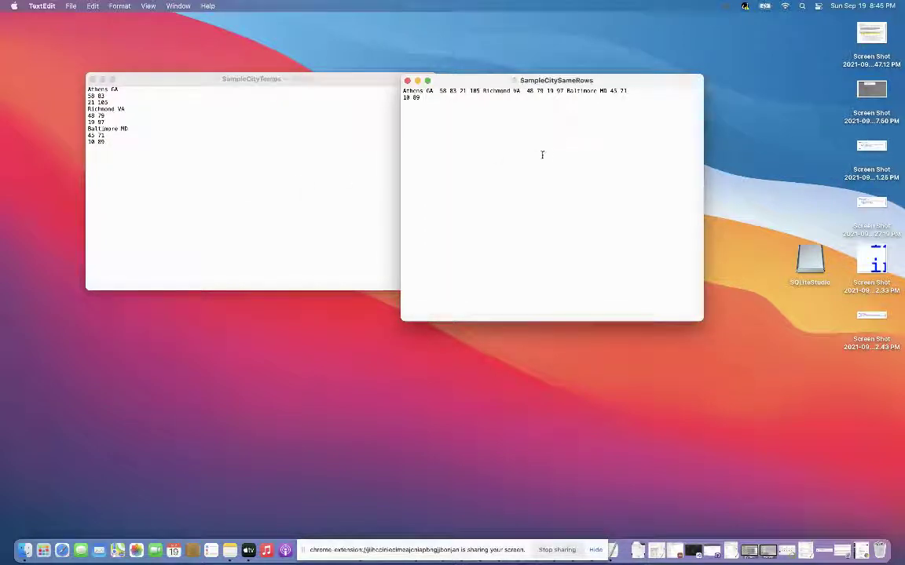
pyautogui.moveTo(471, 82); pyautogui.dragTo(511, 79)
pyautogui.press('Return')
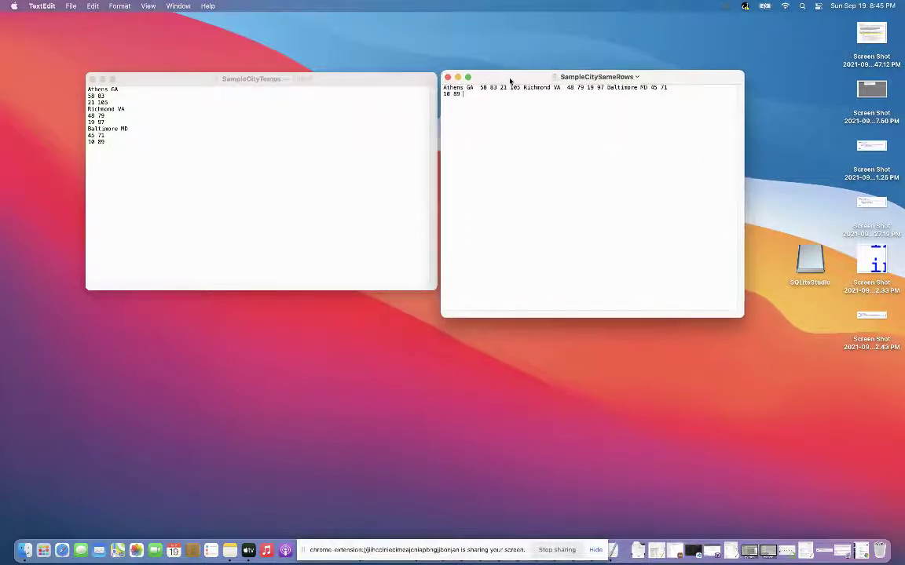
# Step: Highlight the data lines in SampleCityTemps and SampleCitySameRows to review their layout
pyautogui.click(157, 153)
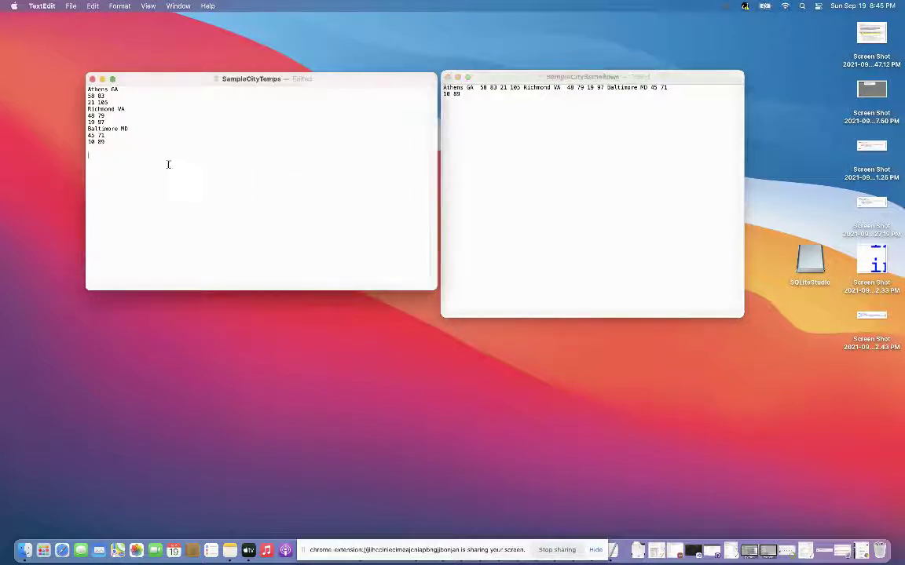
pyautogui.moveTo(118, 146); pyautogui.dragTo(65, 76)
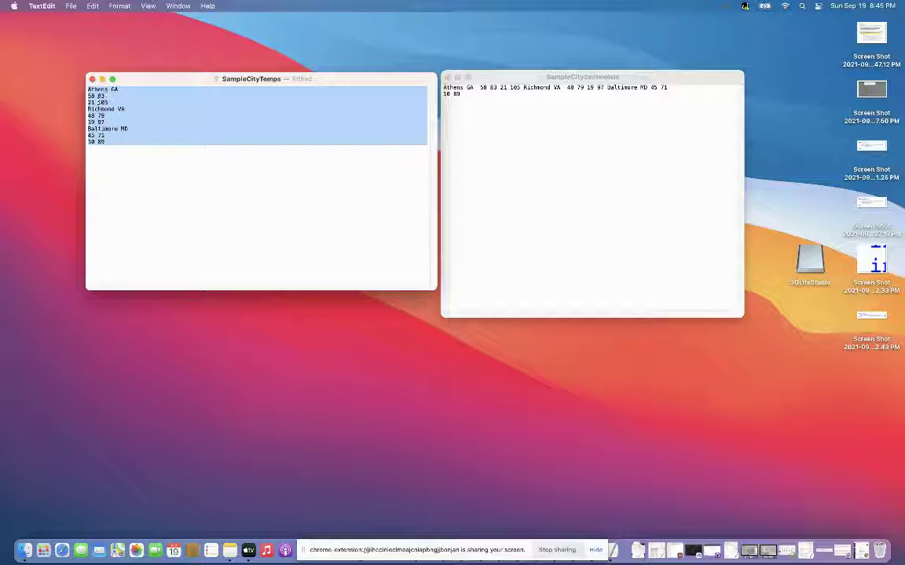
pyautogui.click(86, 92)
pyautogui.moveTo(109, 102); pyautogui.dragTo(78, 102)
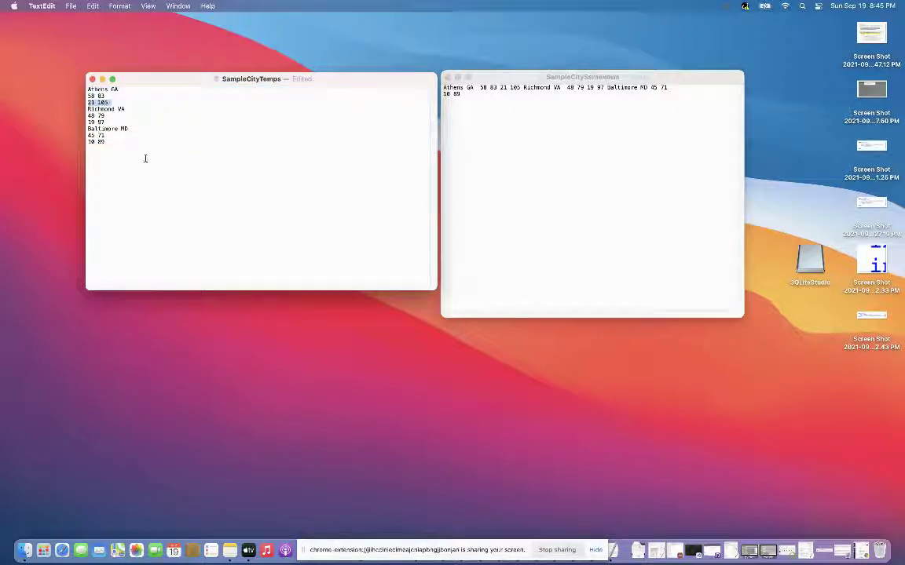
pyautogui.moveTo(119, 144); pyautogui.dragTo(88, 95)
pyautogui.click(238, 196)
pyautogui.moveTo(121, 145); pyautogui.dragTo(74, 85)
pyautogui.click(493, 110)
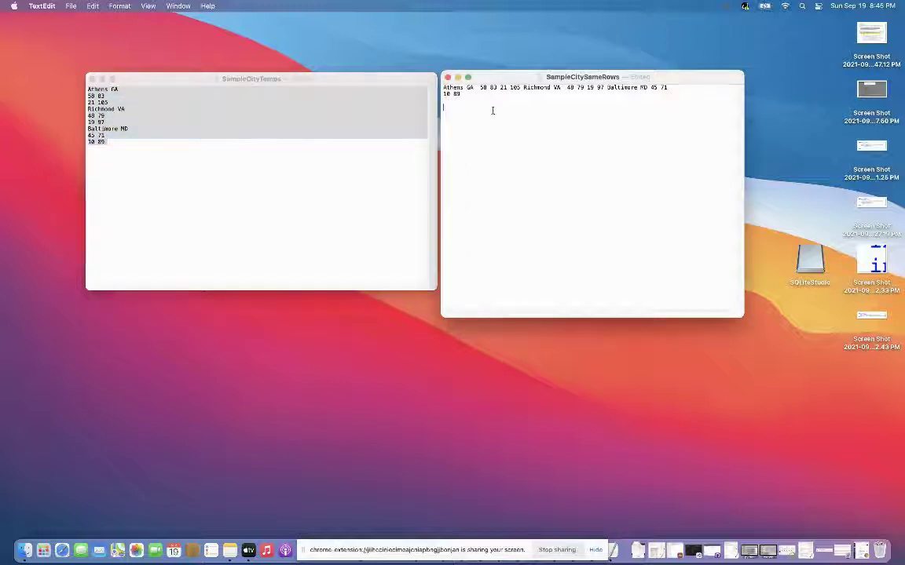
pyautogui.moveTo(493, 110); pyautogui.dragTo(438, 85)
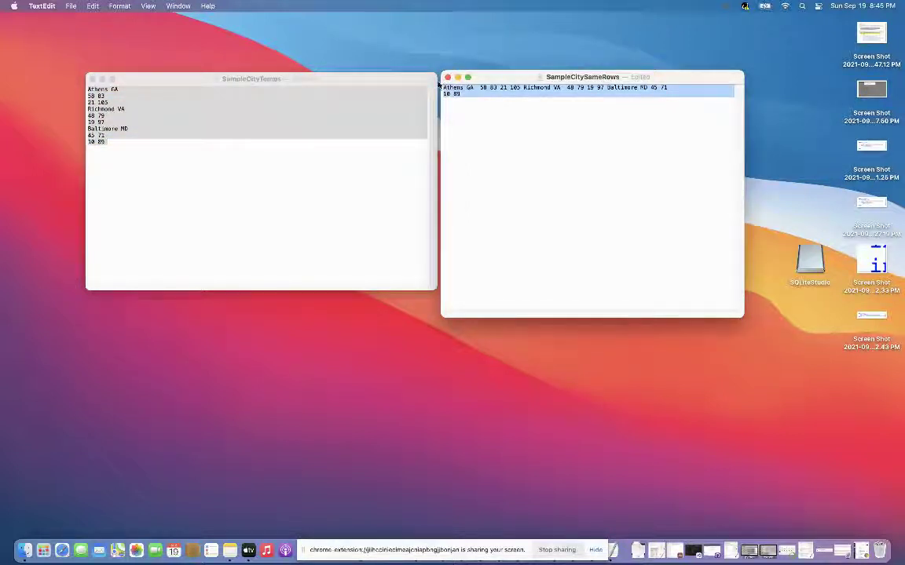
pyautogui.click(567, 193)
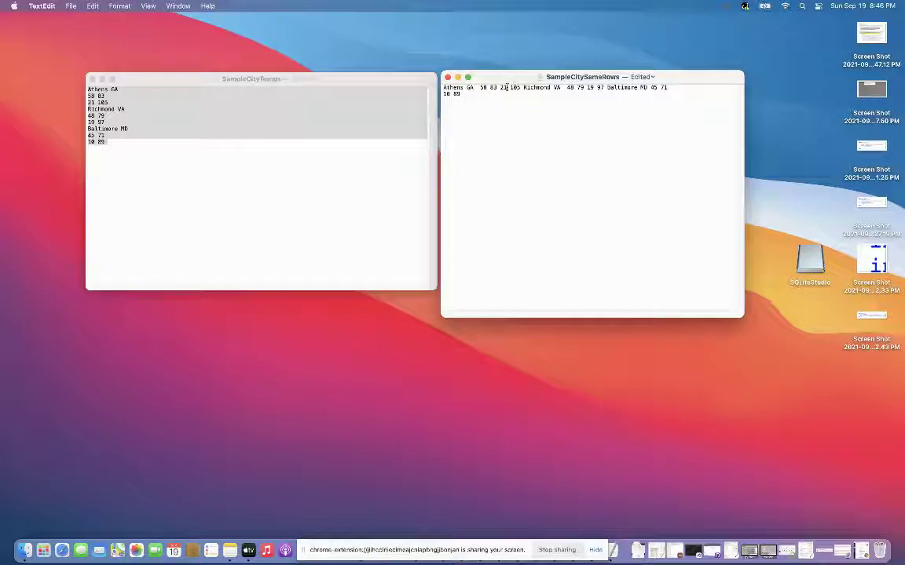
# Step: Keep SampleCitySameRows as plain text, closing the Format menu unchanged, and return to Chrome
pyautogui.click(121, 6)
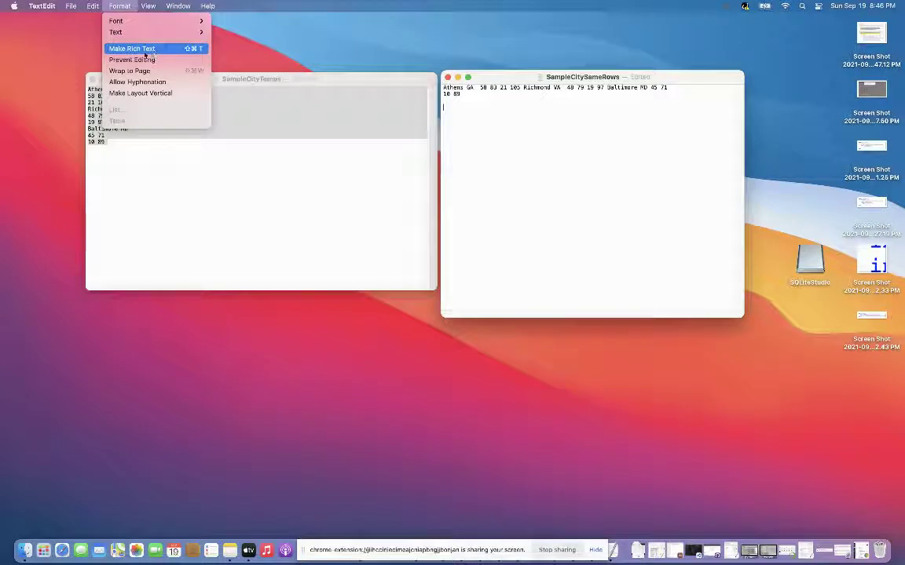
pyautogui.moveTo(159, 37)
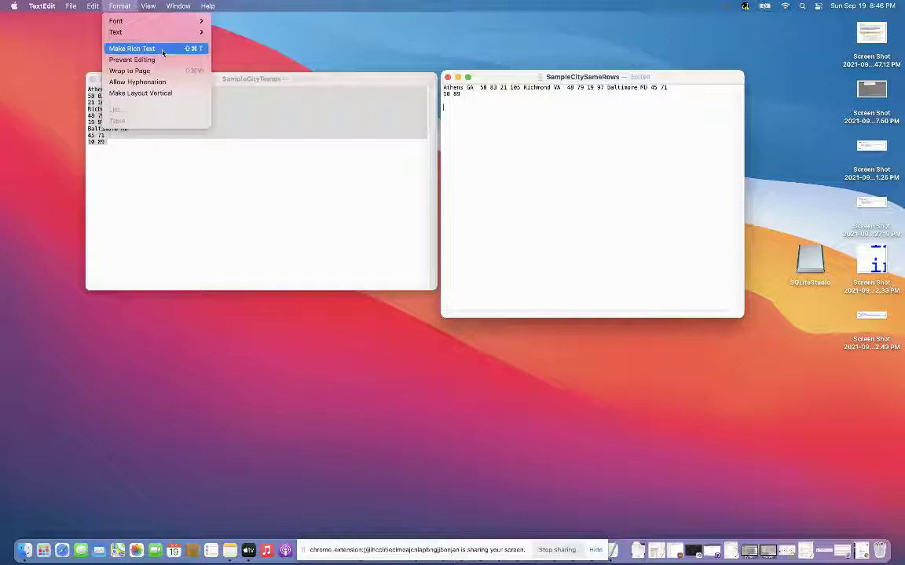
pyautogui.click(474, 194)
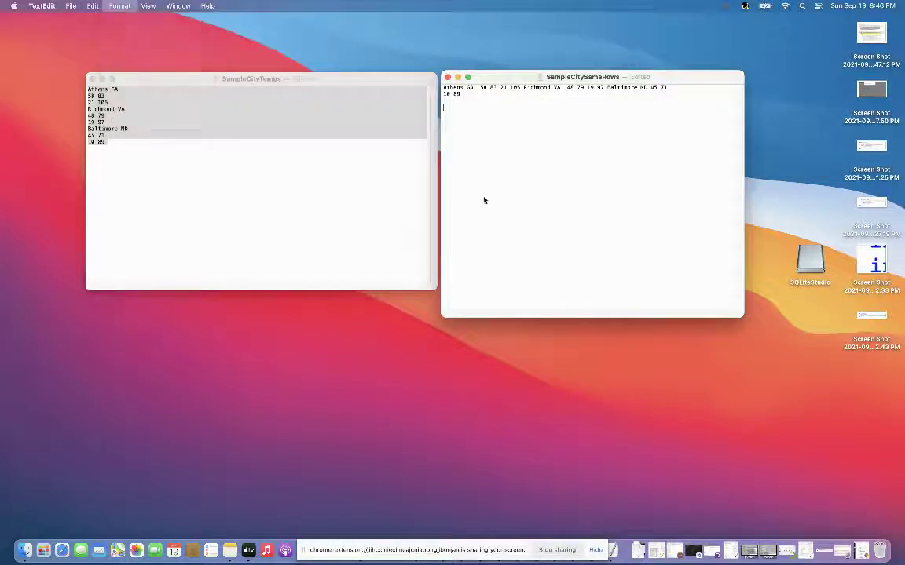
pyautogui.click(599, 559)
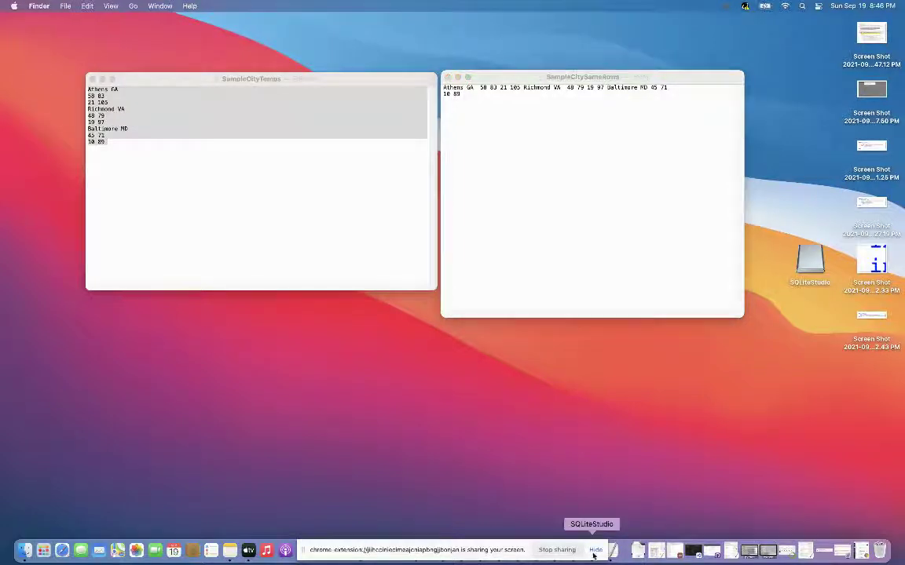
pyautogui.click(416, 552)
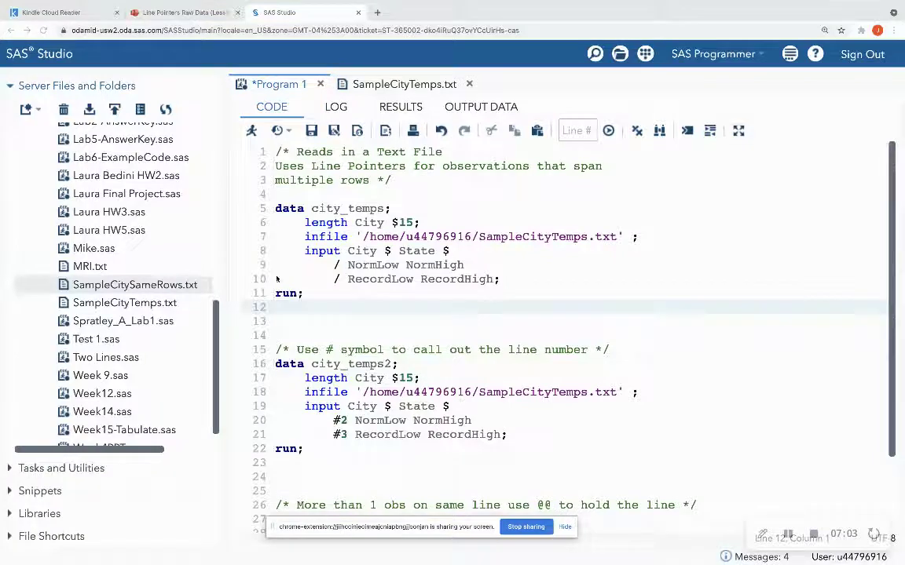
# Step: Scroll the Server Files and Folders pane back up to Files (Home)
pyautogui.scroll(-1, 117, 230)
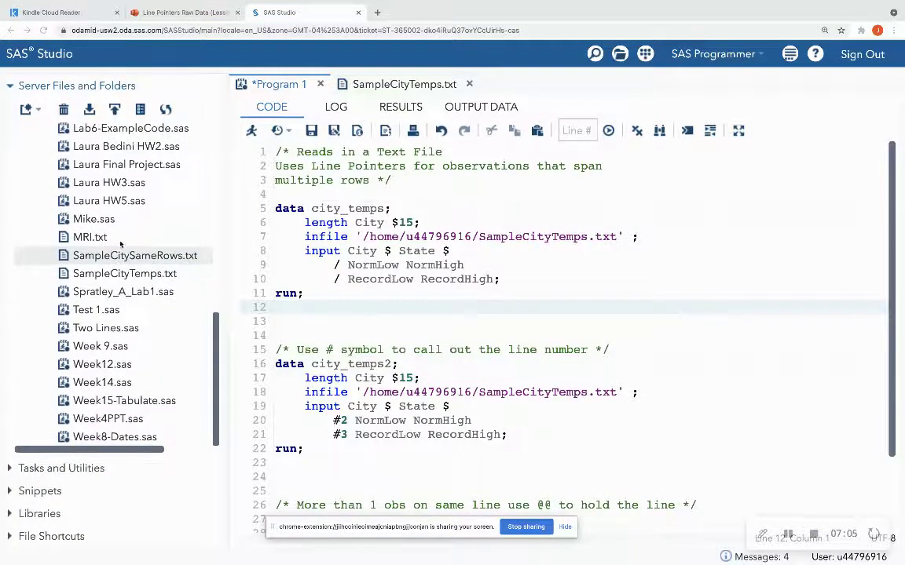
pyautogui.scroll(10, 163, 282)
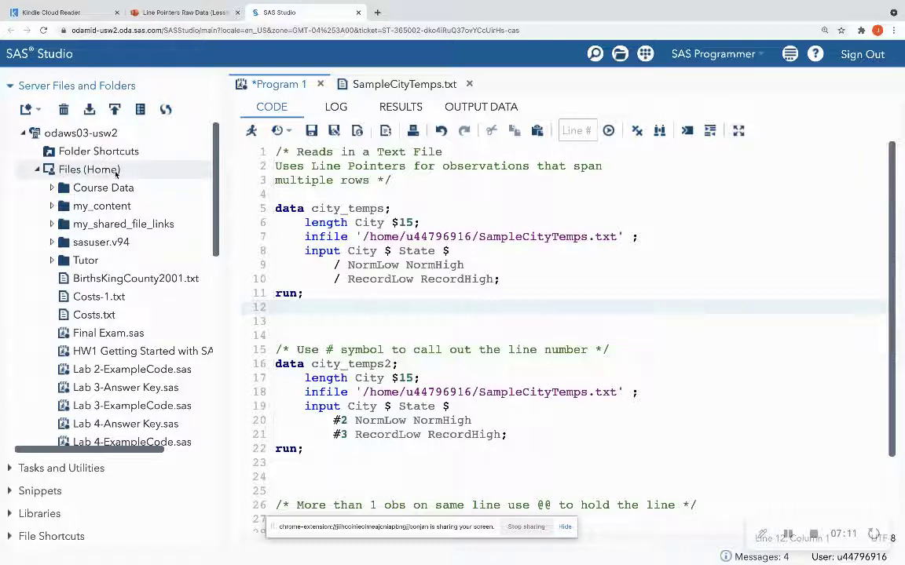
pyautogui.click(114, 110)
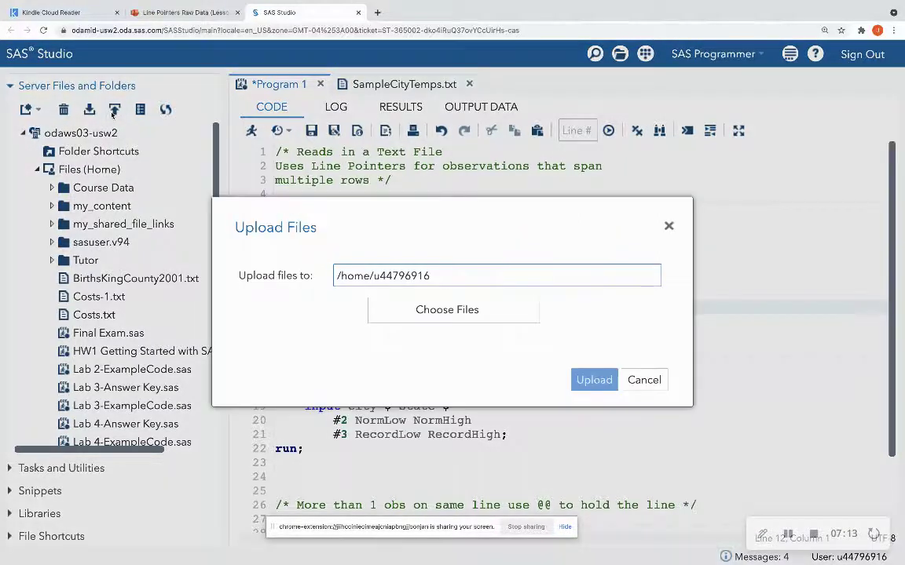
pyautogui.click(393, 310)
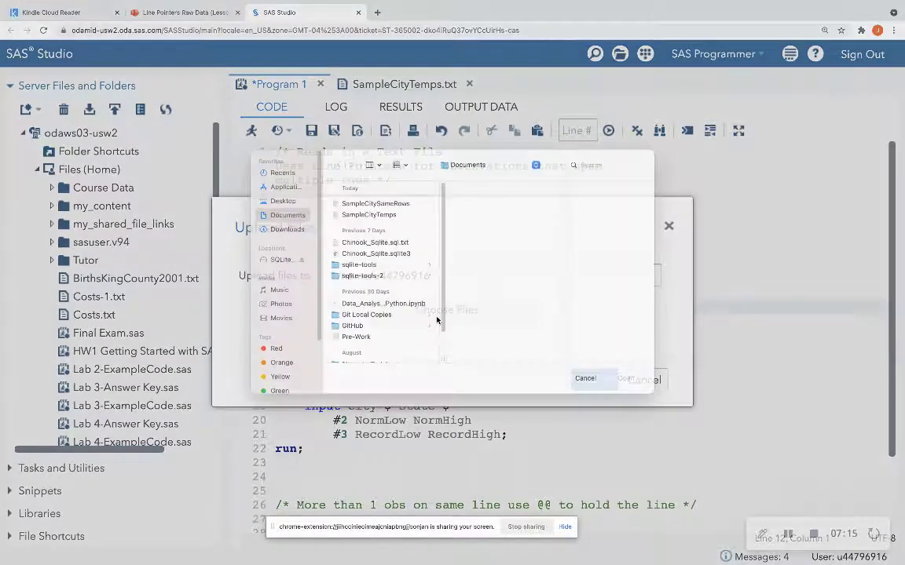
pyautogui.click(394, 216)
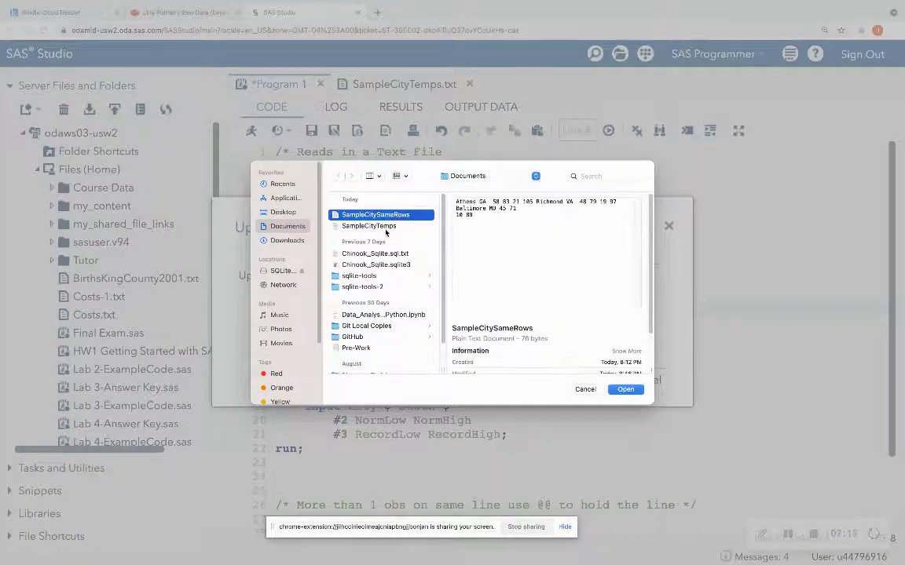
pyautogui.press('Down')
pyautogui.press('Up')
pyautogui.press('Down')
pyautogui.press('Up')
pyautogui.press('Down')
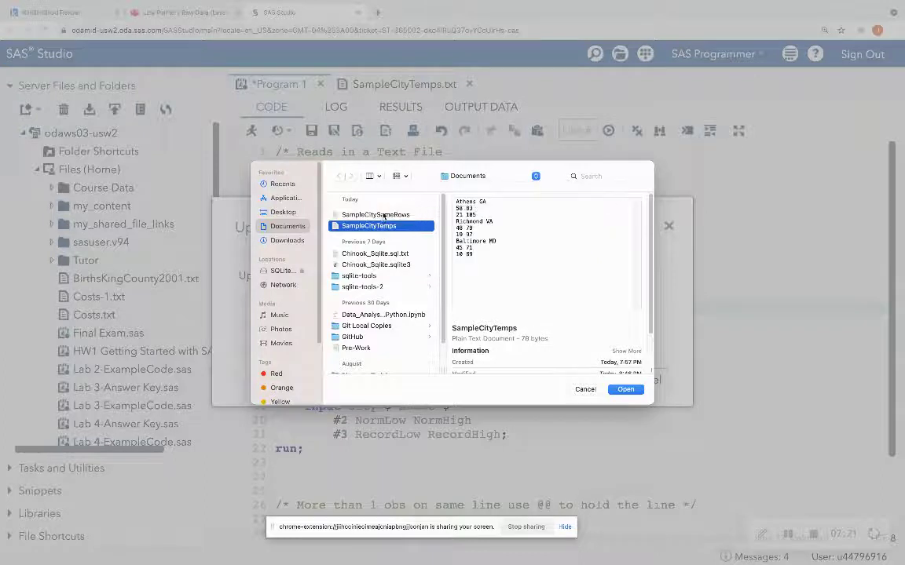
pyautogui.press('Up')
pyautogui.press('Down')
pyautogui.press('Up')
pyautogui.press('Down')
pyautogui.click(584, 389)
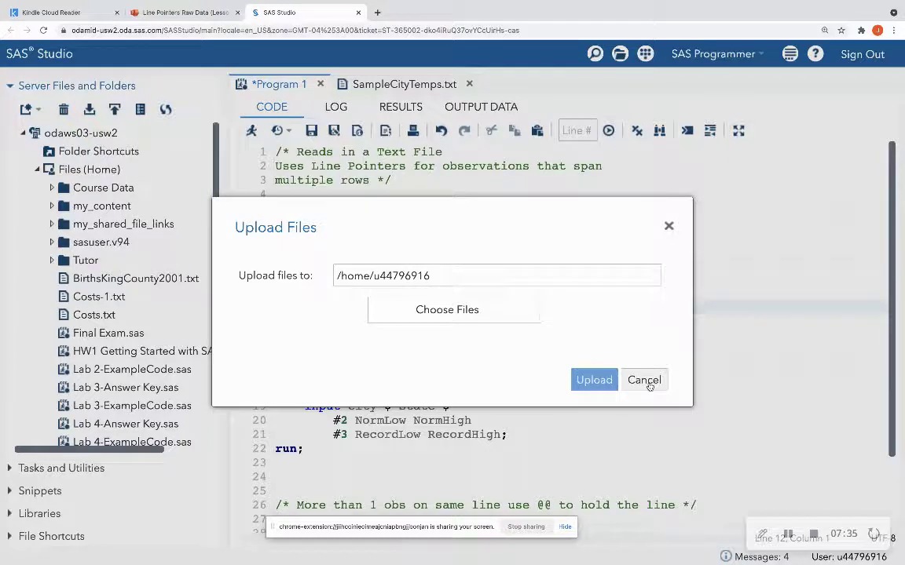
pyautogui.click(646, 382)
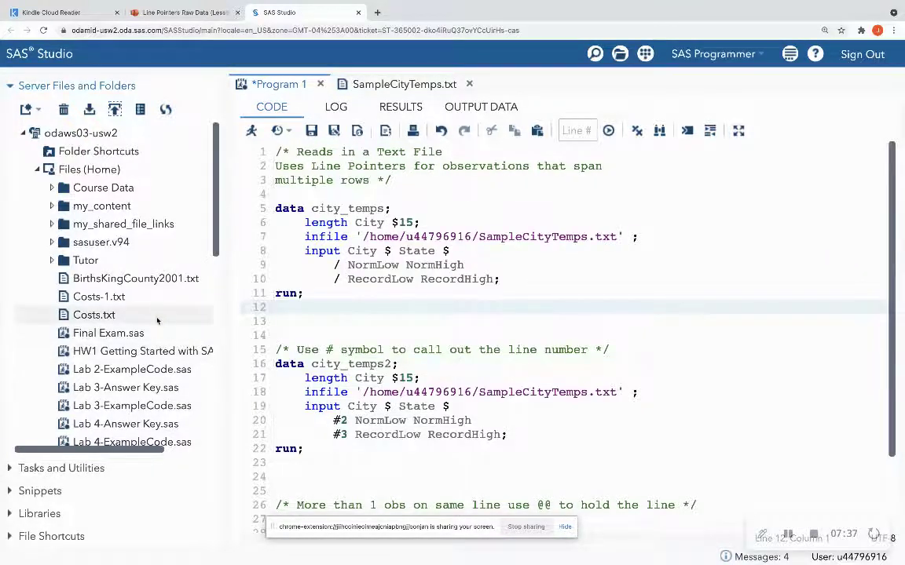
# Step: Reveal SampleCitySameRows.txt and SampleCityTemps.txt in the file tree, then go to line 7's infile path
pyautogui.scroll(-3, 217, 267)
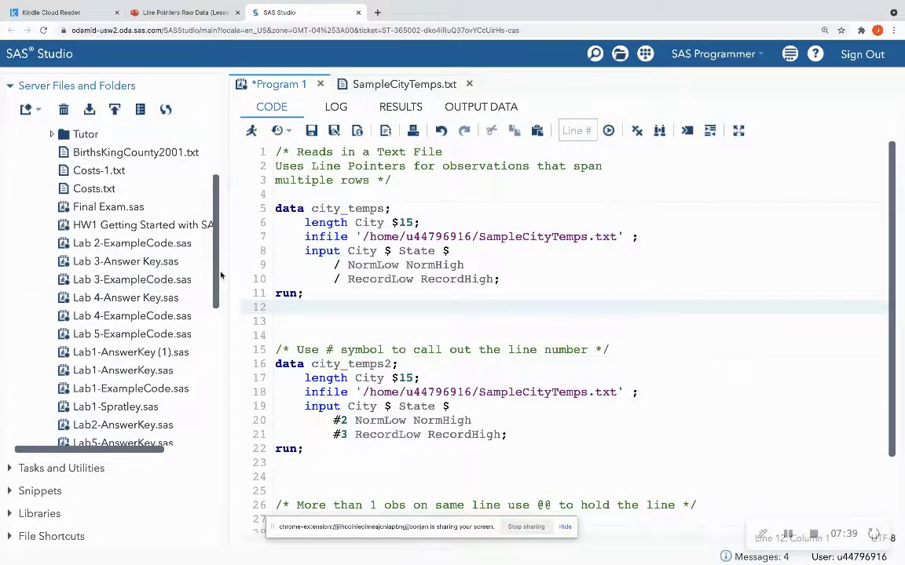
pyautogui.moveTo(217, 281); pyautogui.dragTo(220, 406)
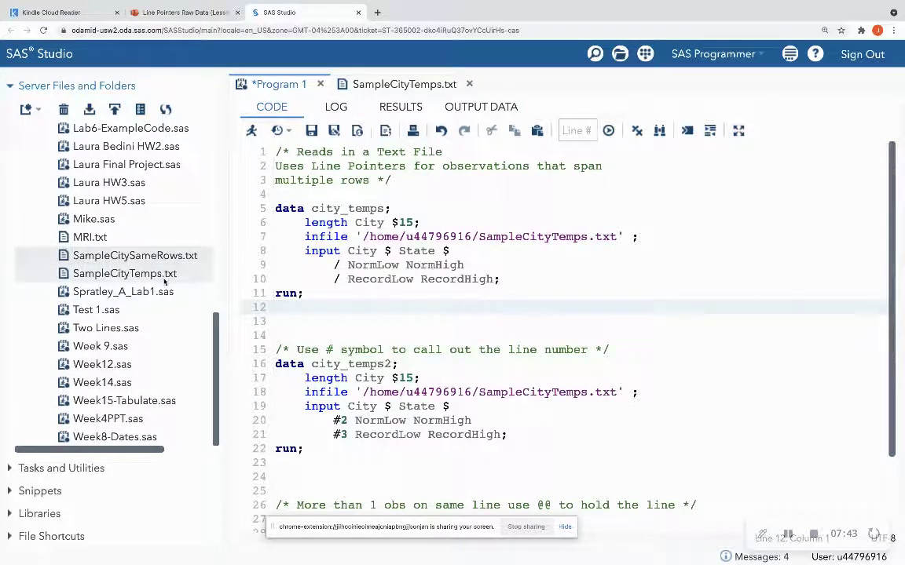
pyautogui.click(488, 237)
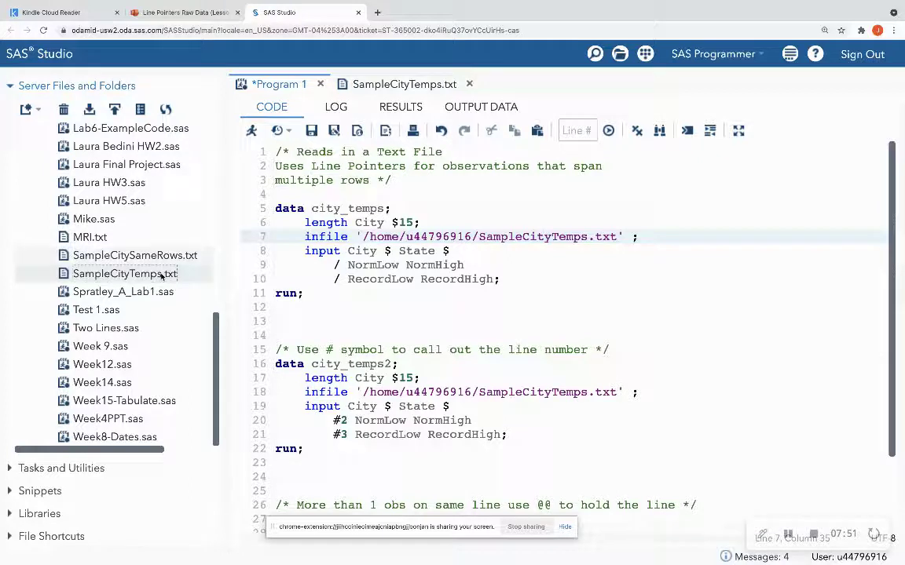
pyautogui.rightClick(193, 277)
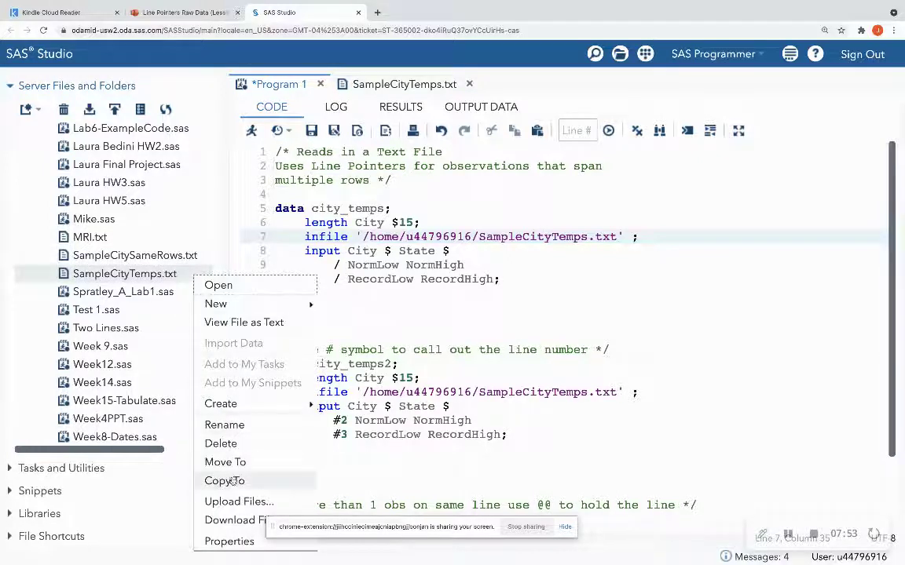
pyautogui.click(224, 541)
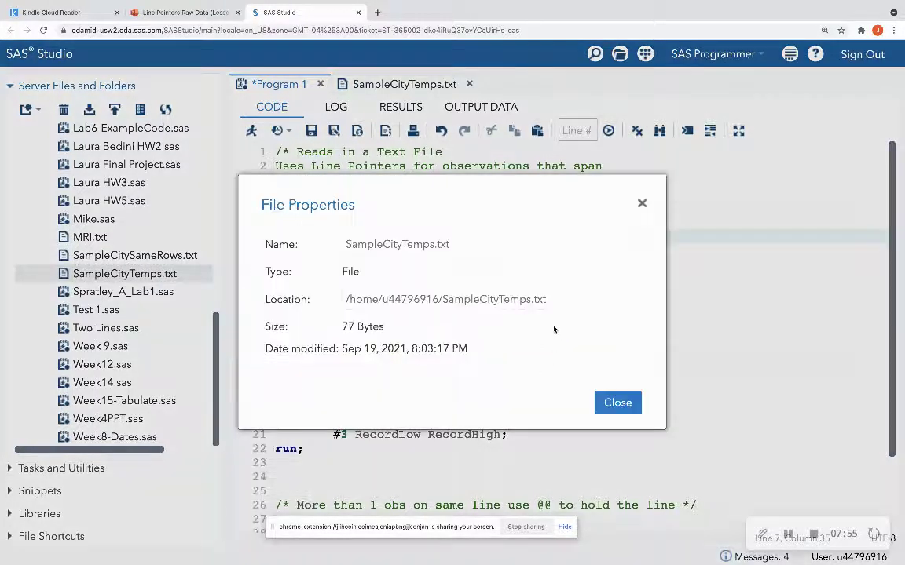
pyautogui.tripleClick(556, 298)
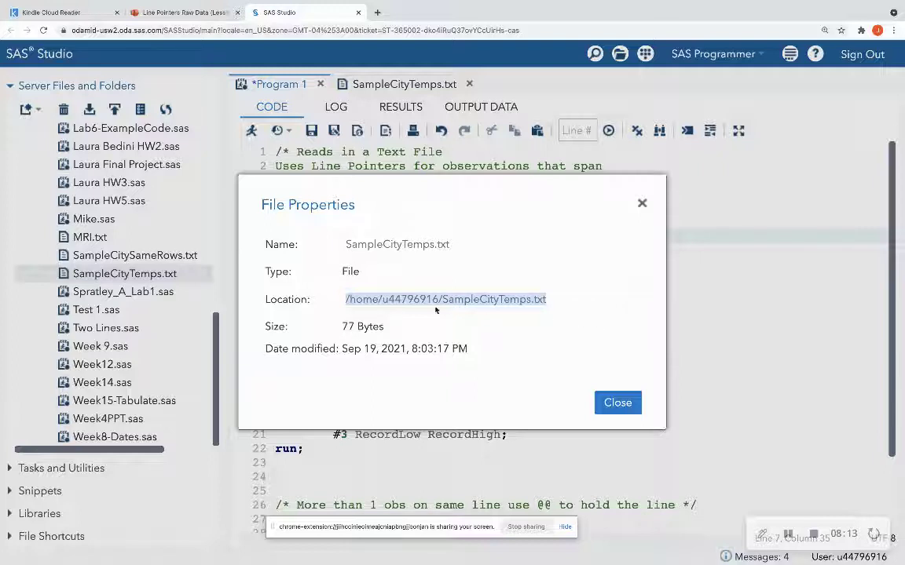
pyautogui.click(641, 204)
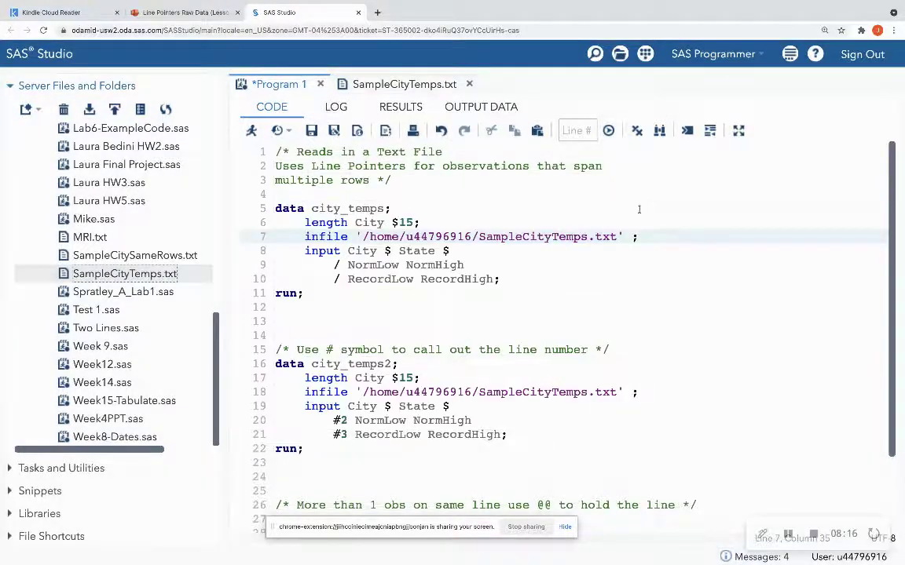
pyautogui.click(560, 277)
pyautogui.click(487, 236)
pyautogui.click(557, 238)
pyautogui.click(325, 251)
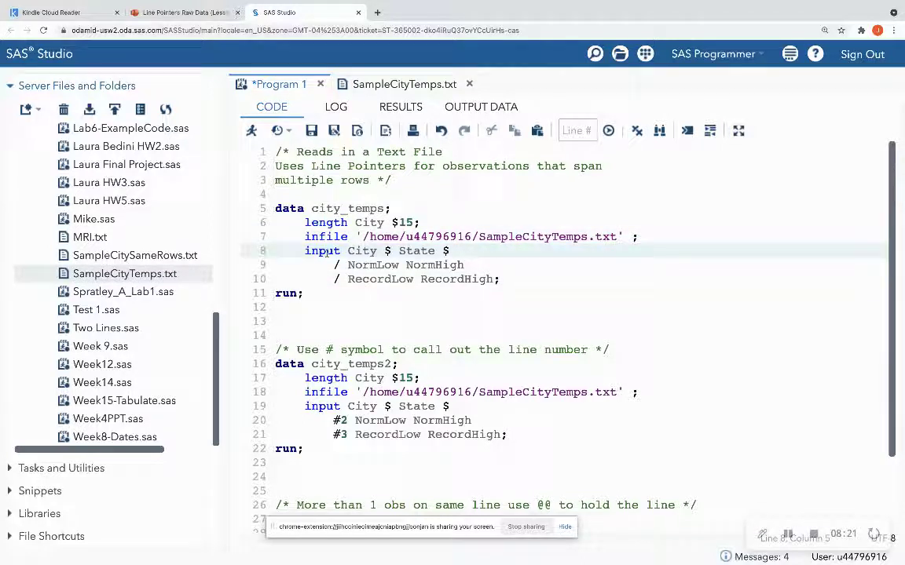
pyautogui.doubleClick(135, 275)
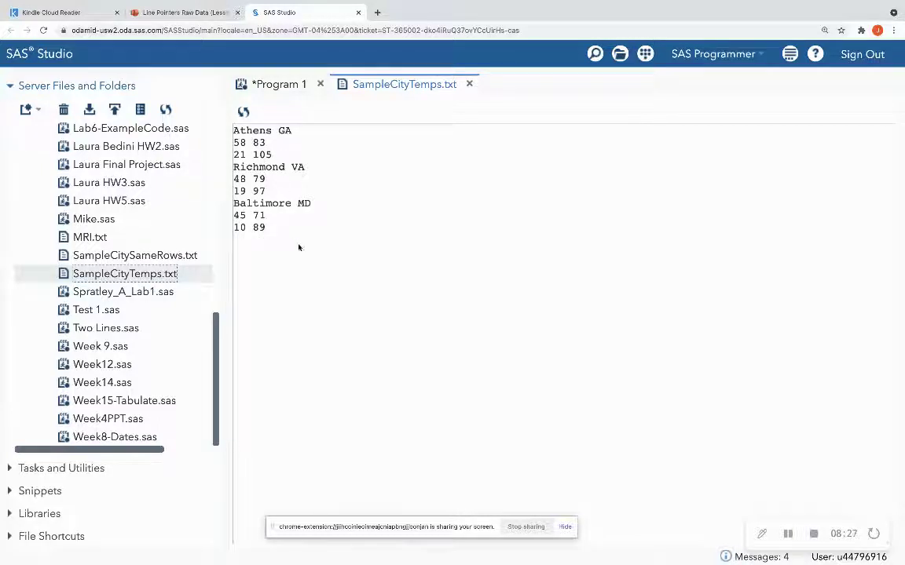
pyautogui.click(271, 84)
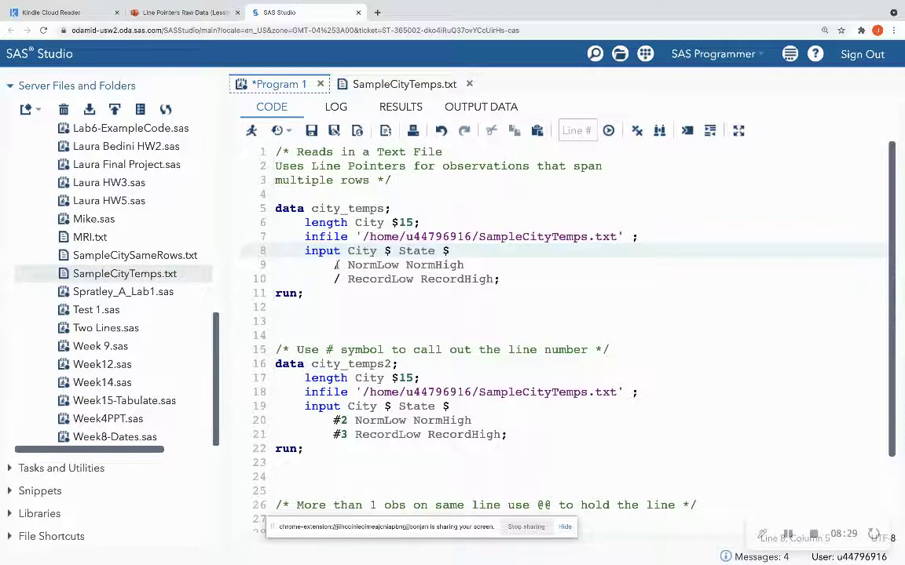
pyautogui.moveTo(349, 251); pyautogui.dragTo(452, 253)
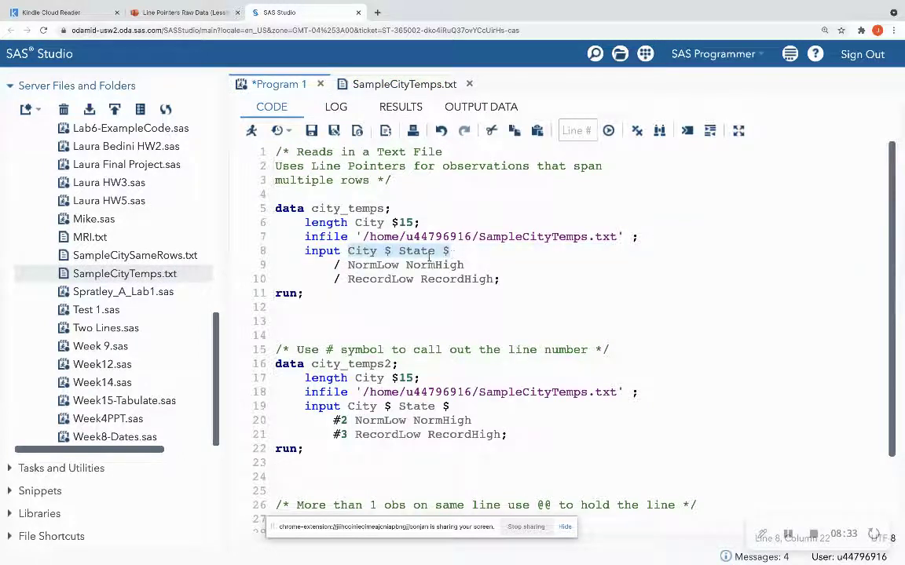
pyautogui.click(343, 264)
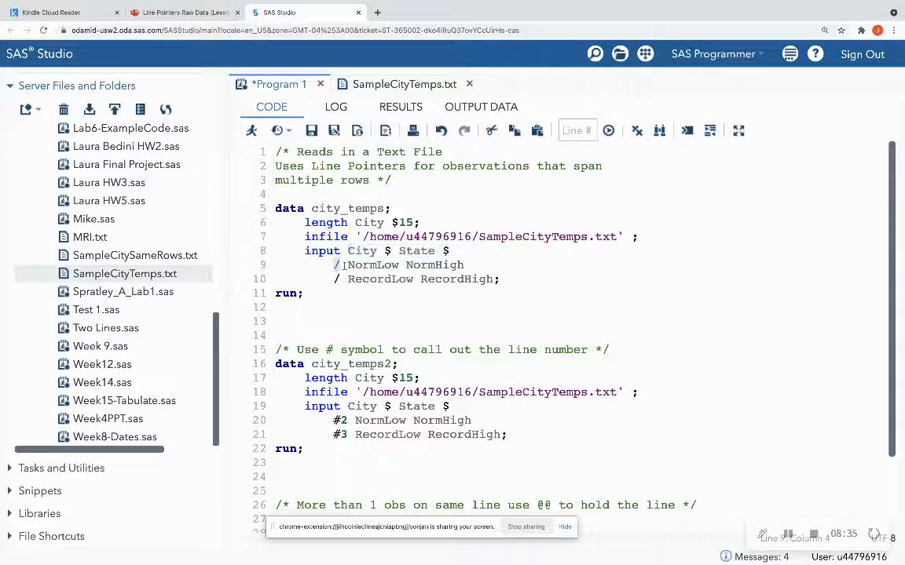
pyautogui.moveTo(333, 264); pyautogui.dragTo(472, 267)
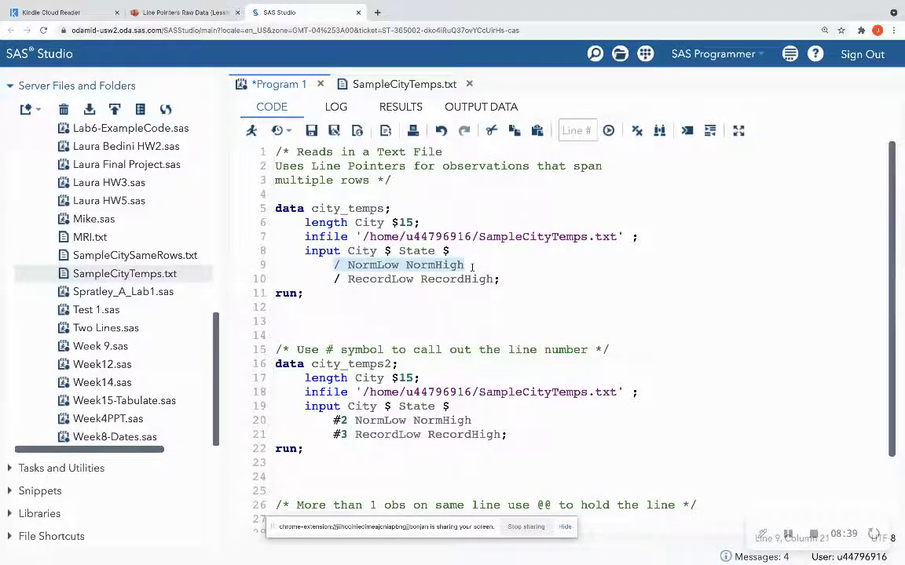
pyautogui.moveTo(336, 279); pyautogui.dragTo(490, 281)
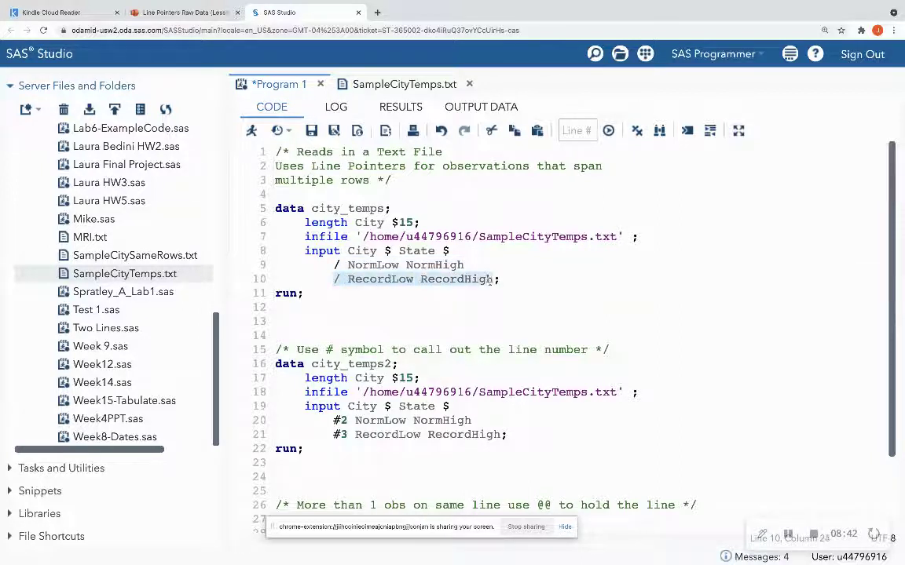
pyautogui.click(360, 307)
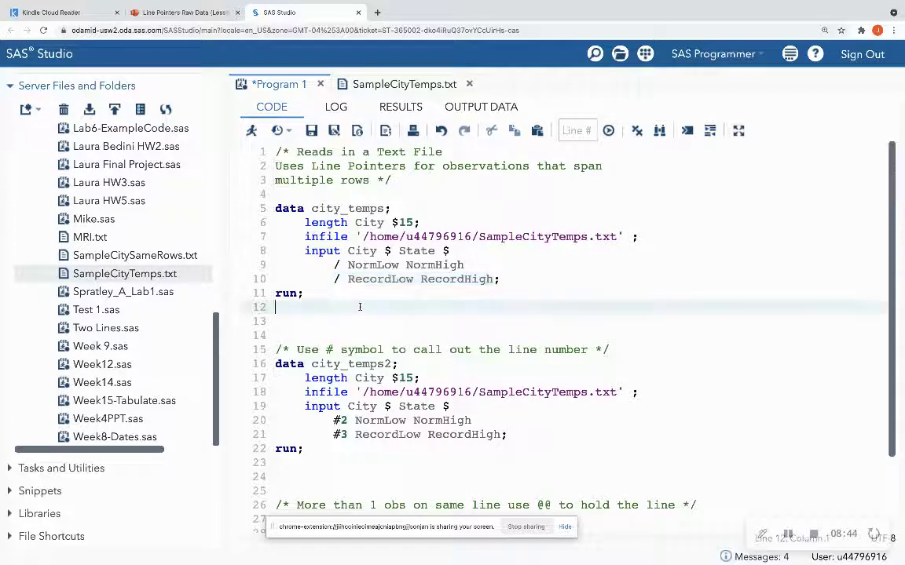
pyautogui.moveTo(305, 223); pyautogui.dragTo(431, 222)
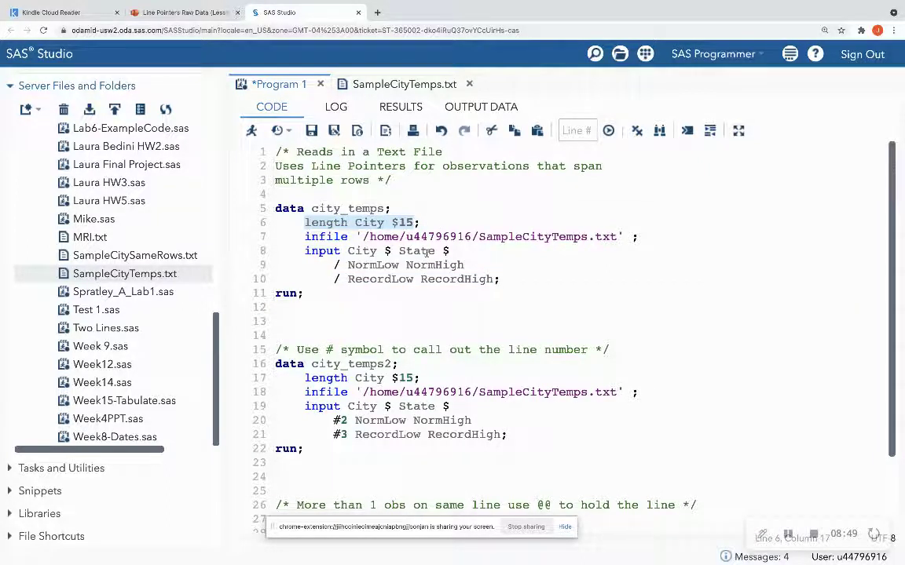
pyautogui.click(346, 306)
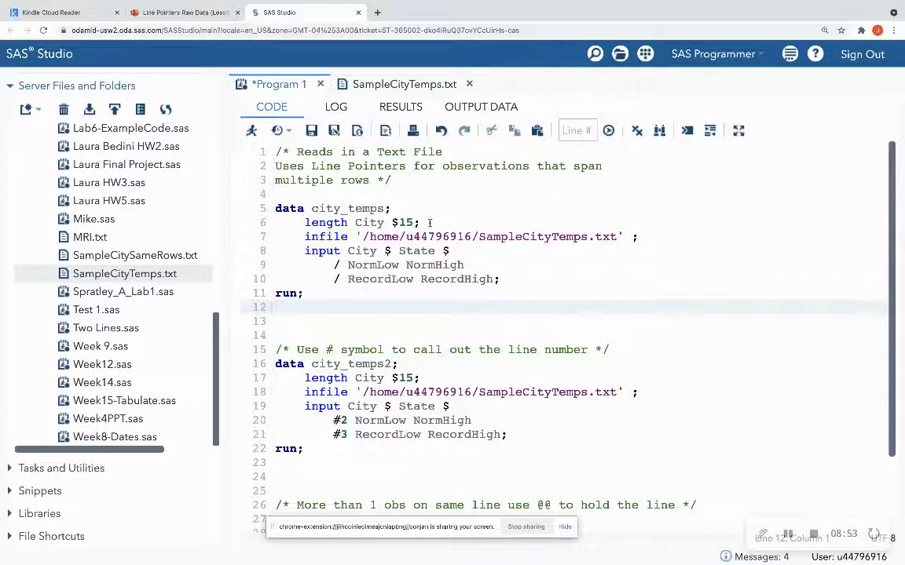
pyautogui.moveTo(429, 223); pyautogui.dragTo(301, 224)
pyautogui.click(303, 307)
pyautogui.moveTo(313, 292); pyautogui.dragTo(260, 212)
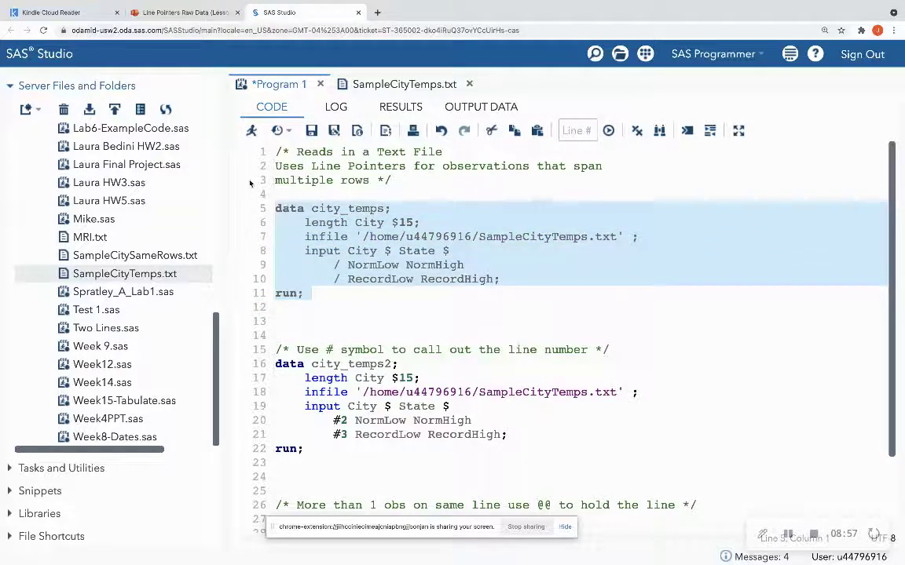
# Step: Run the city_temps step, producing WORK.CITY_TEMPS with 3 rows and 6 columns, then return to the code
pyautogui.click(252, 131)
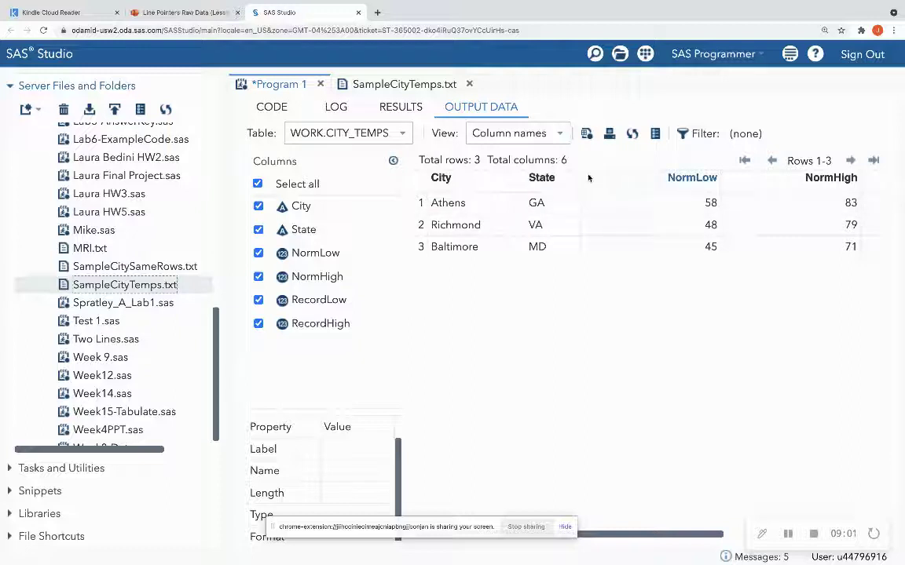
pyautogui.moveTo(709, 534); pyautogui.dragTo(658, 534)
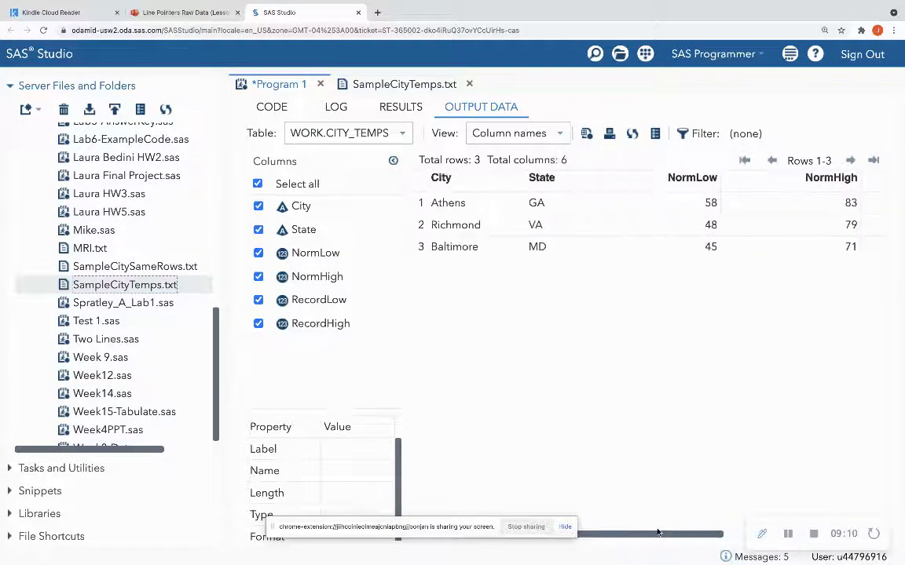
pyautogui.click(273, 107)
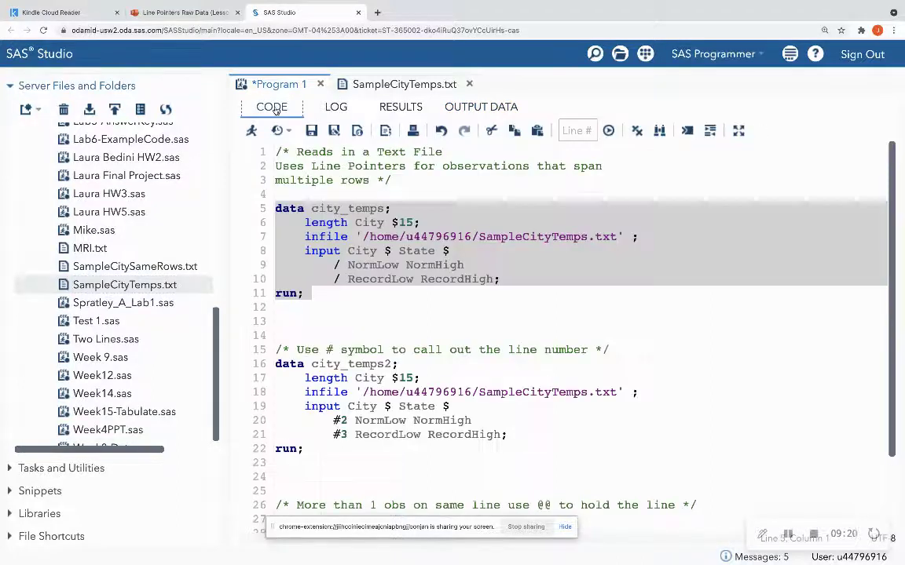
pyautogui.click(439, 324)
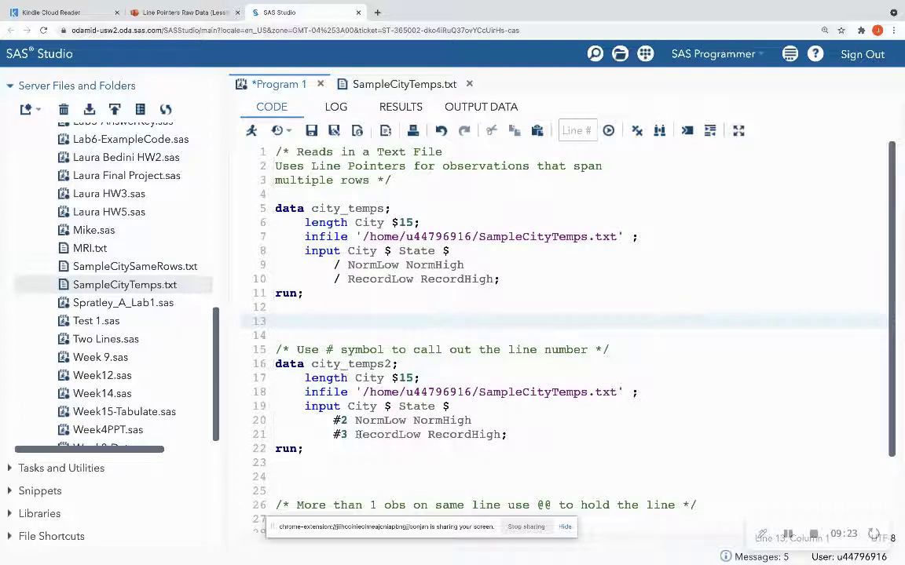
pyautogui.click(338, 462)
pyautogui.click(338, 266)
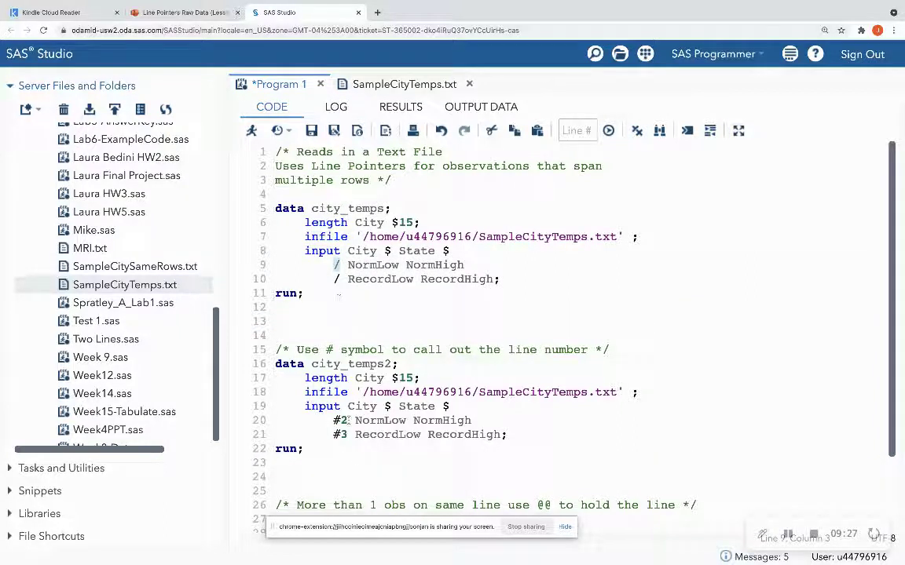
pyautogui.click(331, 421)
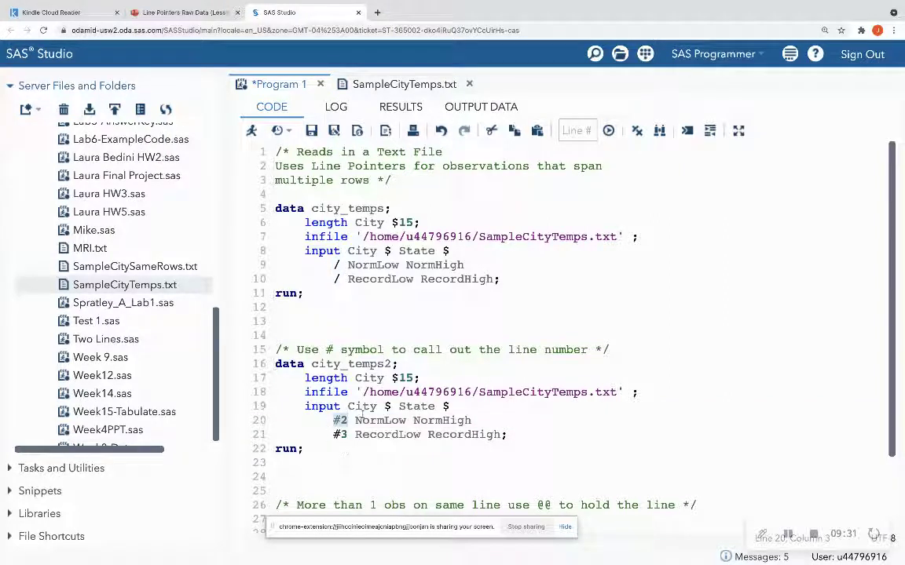
pyautogui.click(348, 406)
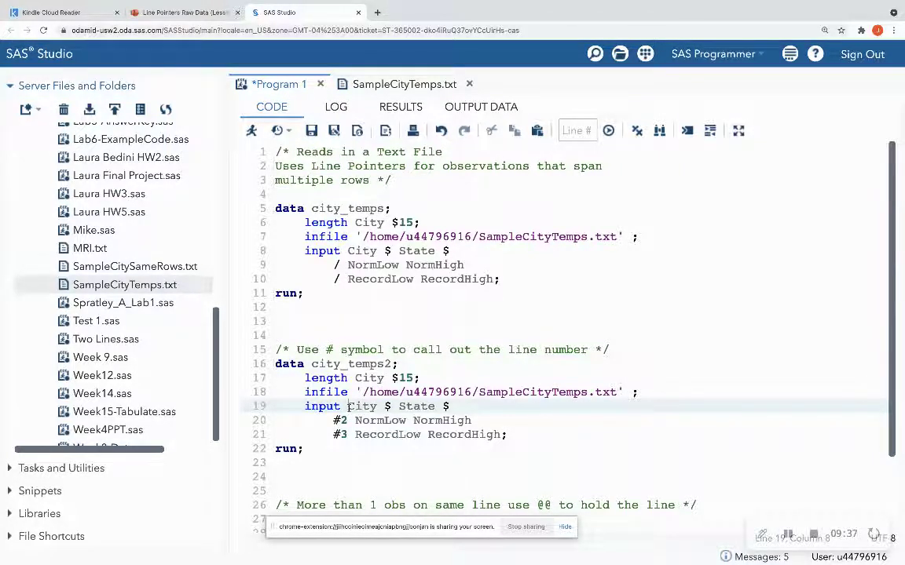
pyautogui.moveTo(348, 406); pyautogui.dragTo(461, 406)
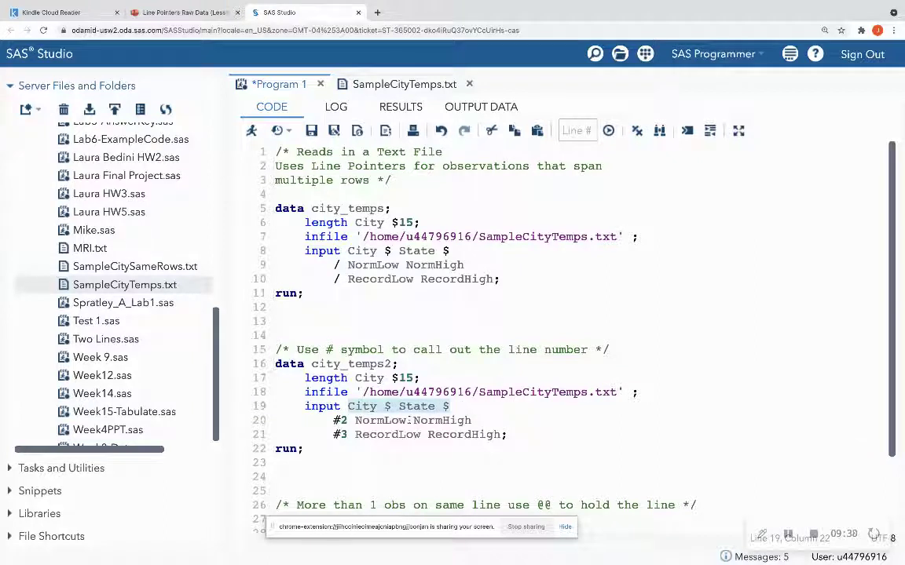
pyautogui.moveTo(333, 420); pyautogui.dragTo(483, 420)
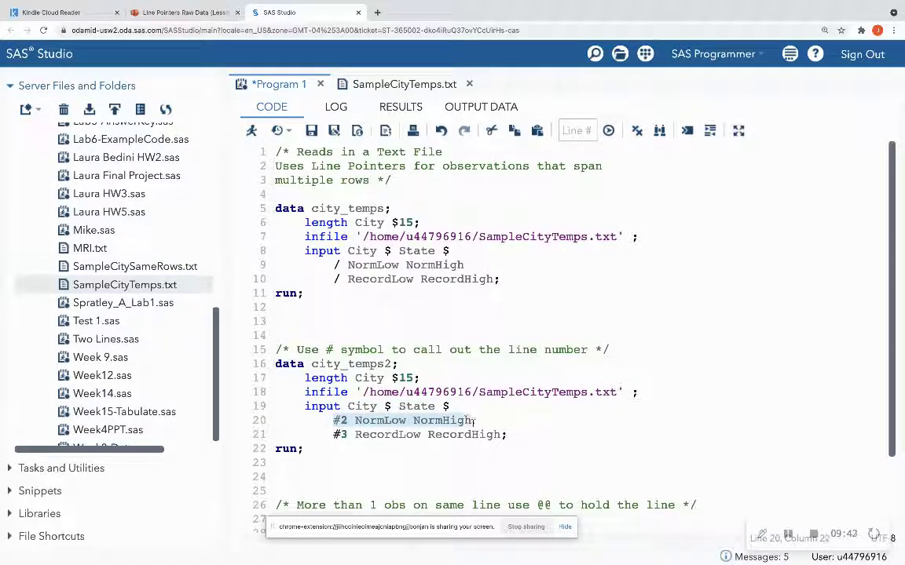
pyautogui.moveTo(335, 435); pyautogui.dragTo(496, 434)
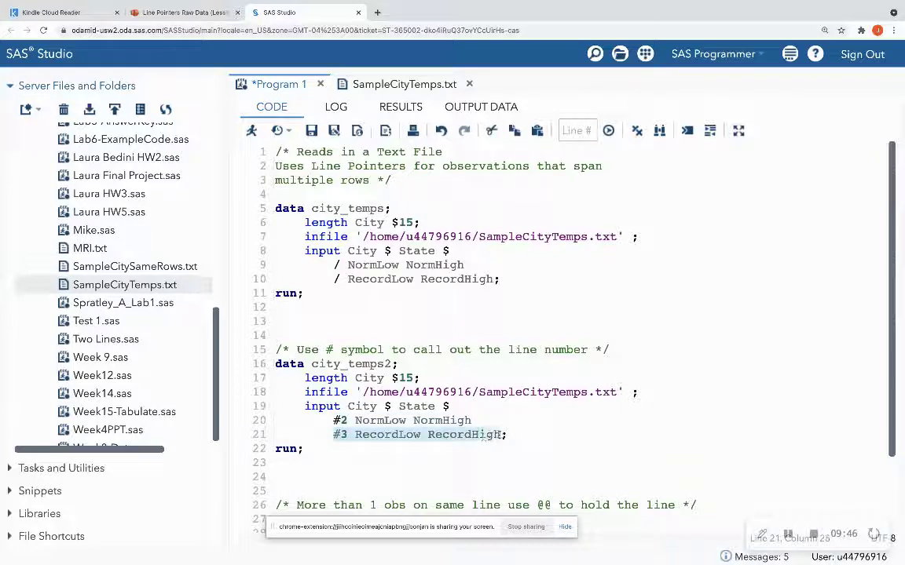
pyautogui.press('Down')
pyautogui.press('Down')
pyautogui.press('Down')
pyautogui.moveTo(315, 453); pyautogui.dragTo(275, 364)
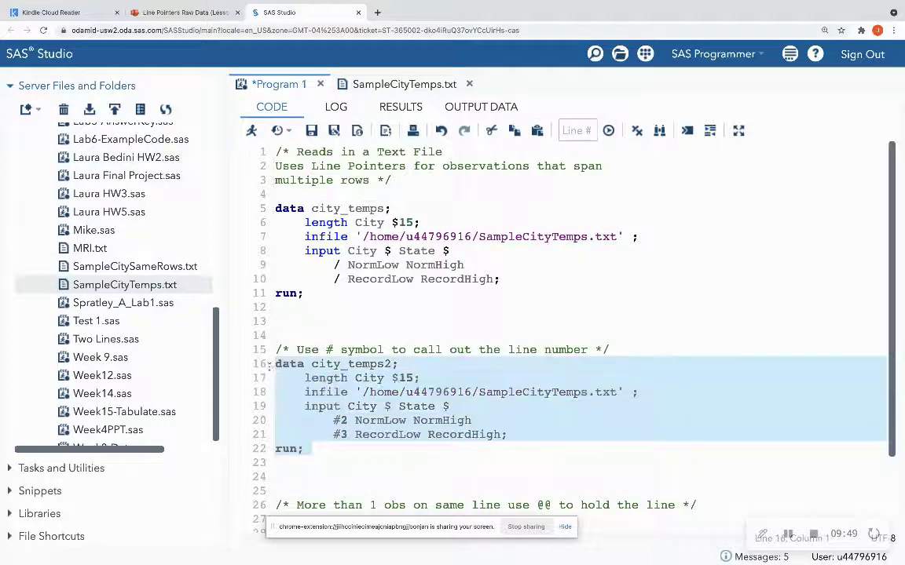
pyautogui.click(251, 131)
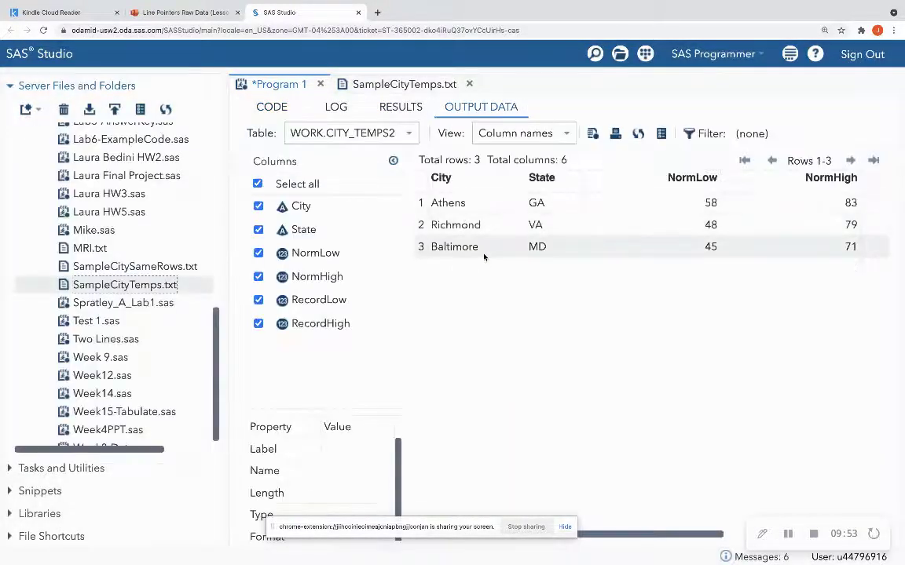
# Step: Check the three city rows in the WORK.CITY_TEMPS2 output table, then return to Program 1's code
pyautogui.hscroll(5, 572, 481)
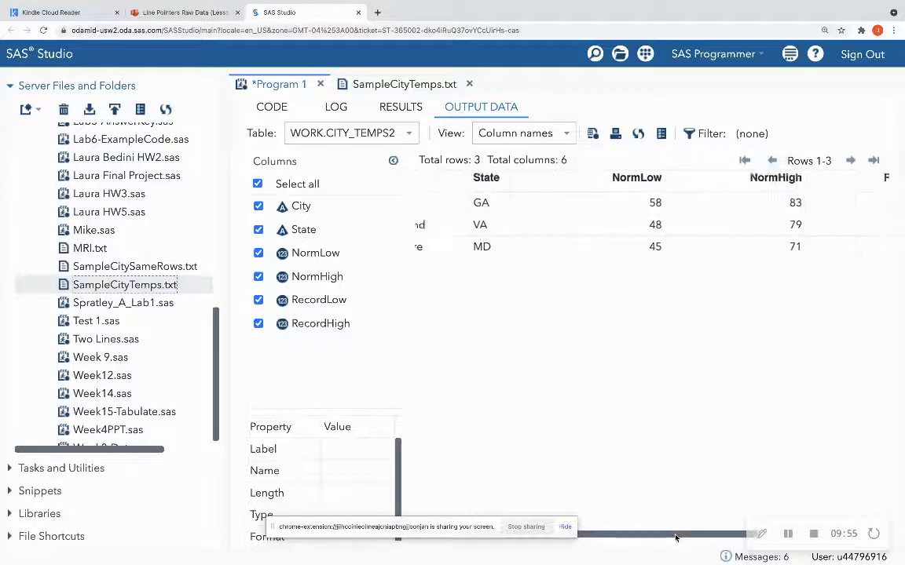
pyautogui.hscroll(-5, 571, 480)
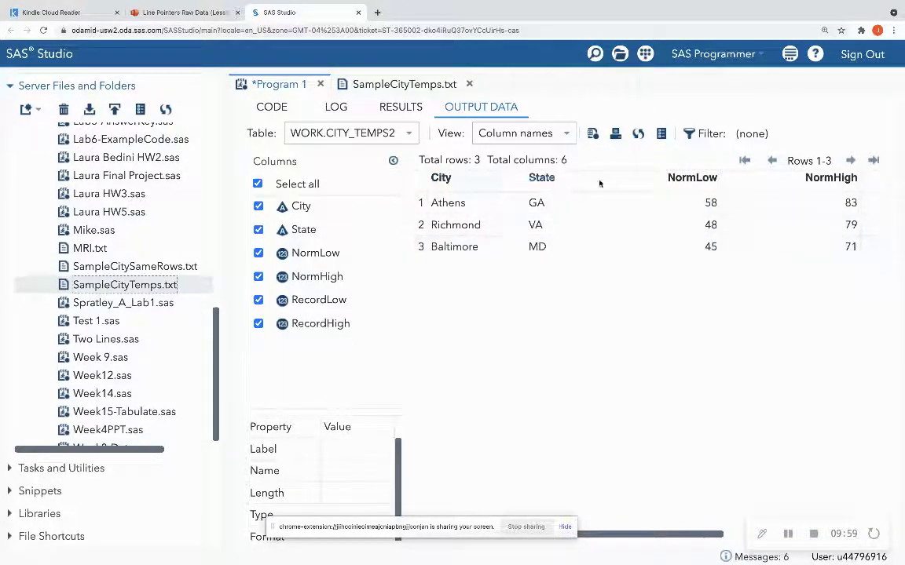
pyautogui.click(271, 107)
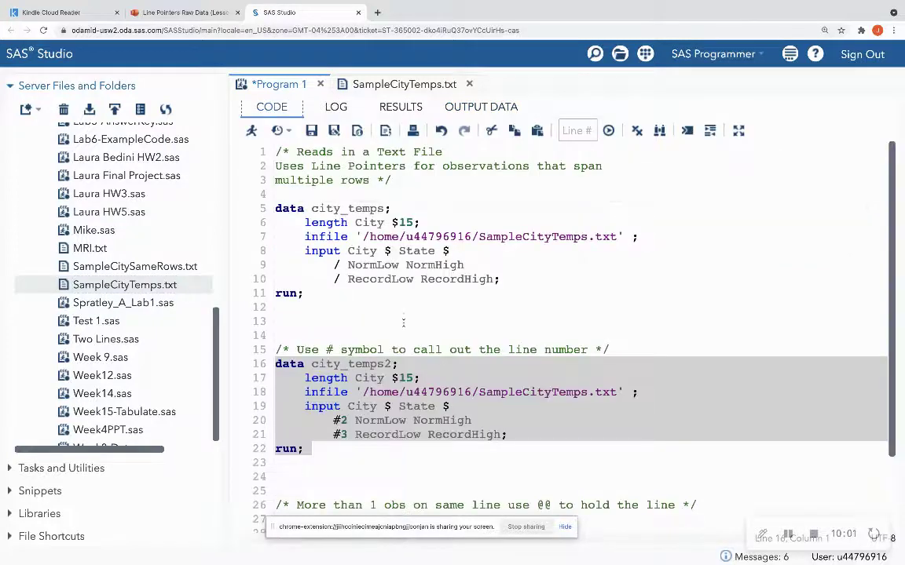
# Step: Open SampleCitySameRows.txt to view all cities' temperatures on one line, closing the SampleCityTemps.txt view
pyautogui.click(501, 466)
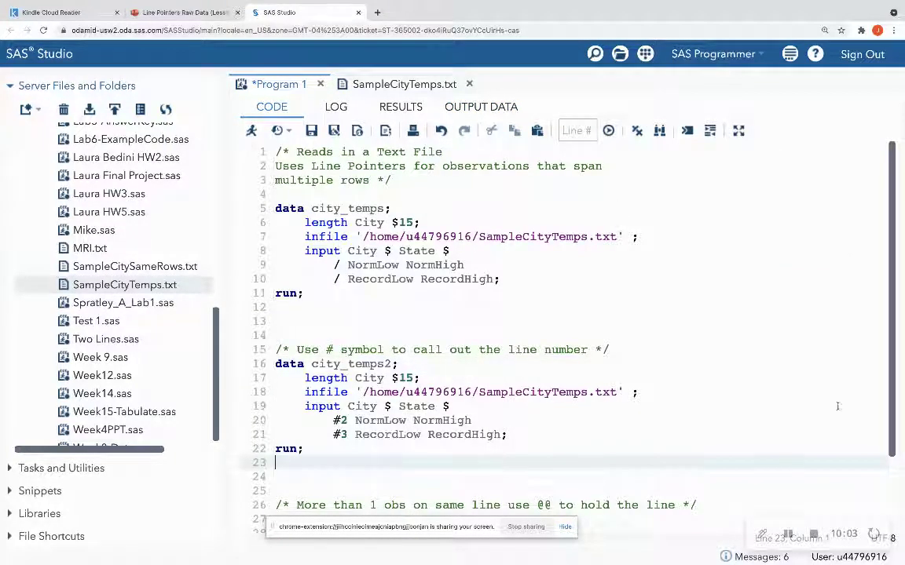
pyautogui.scroll(-3, 390, 450)
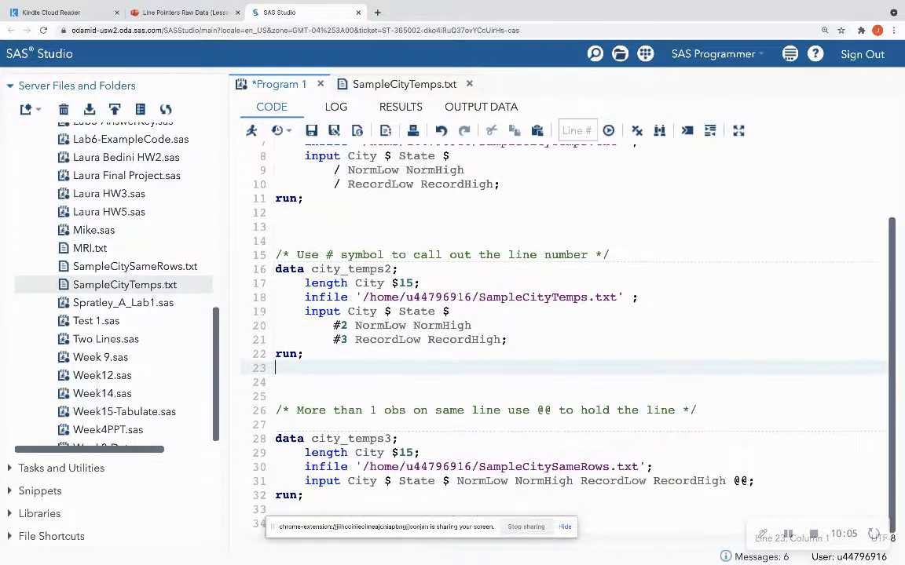
pyautogui.click(152, 269)
pyautogui.doubleClick(152, 269)
pyautogui.click(469, 84)
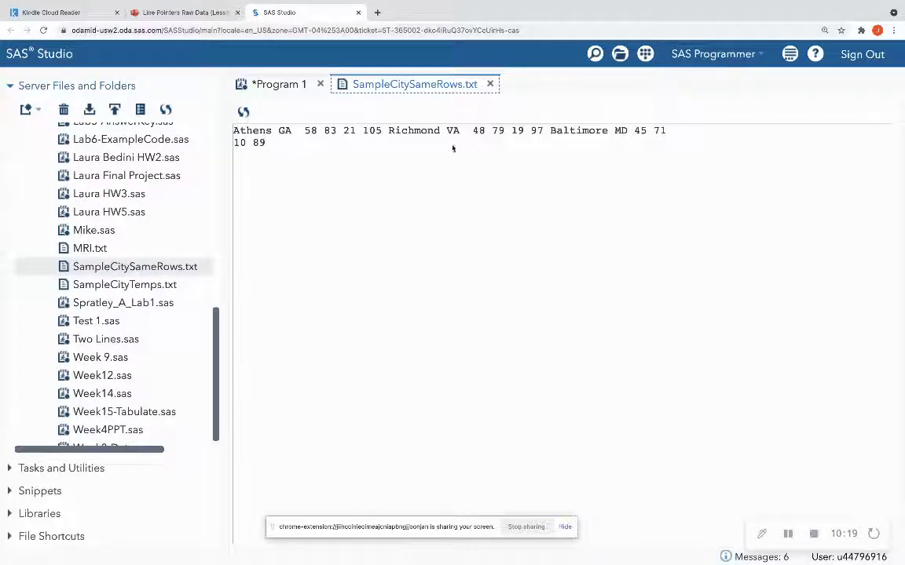
# Step: Back in Program 1, add blank lines after the last data step
pyautogui.click(287, 91)
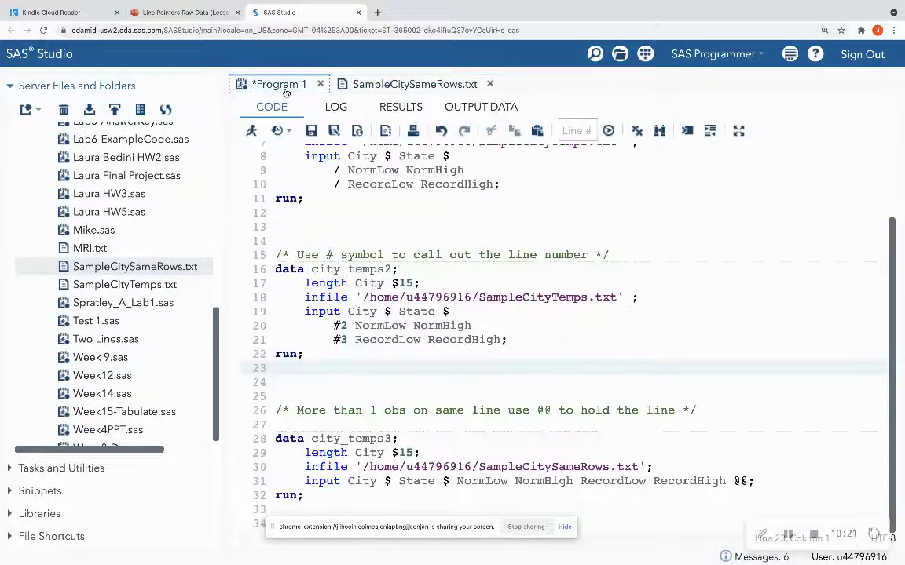
pyautogui.scroll(2, 418, 369)
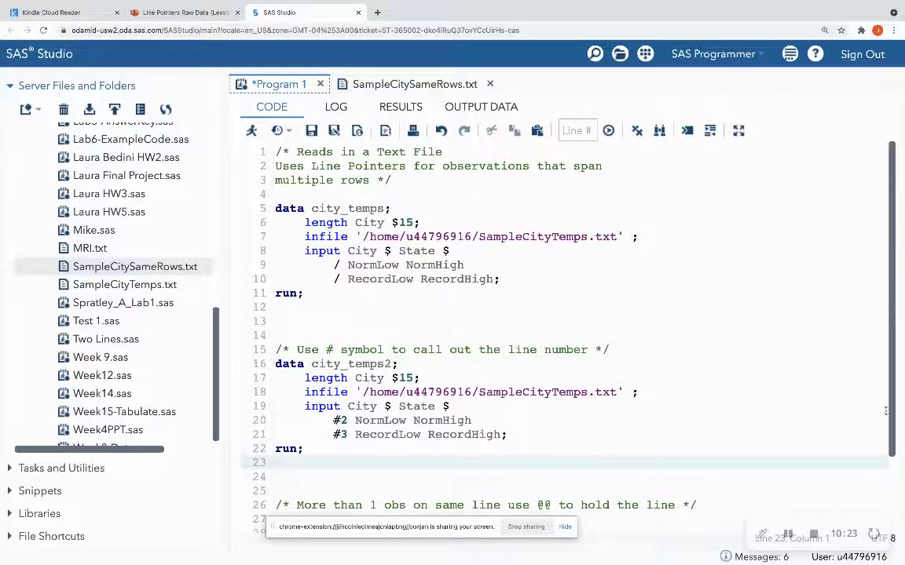
pyautogui.scroll(-3, 799, 365)
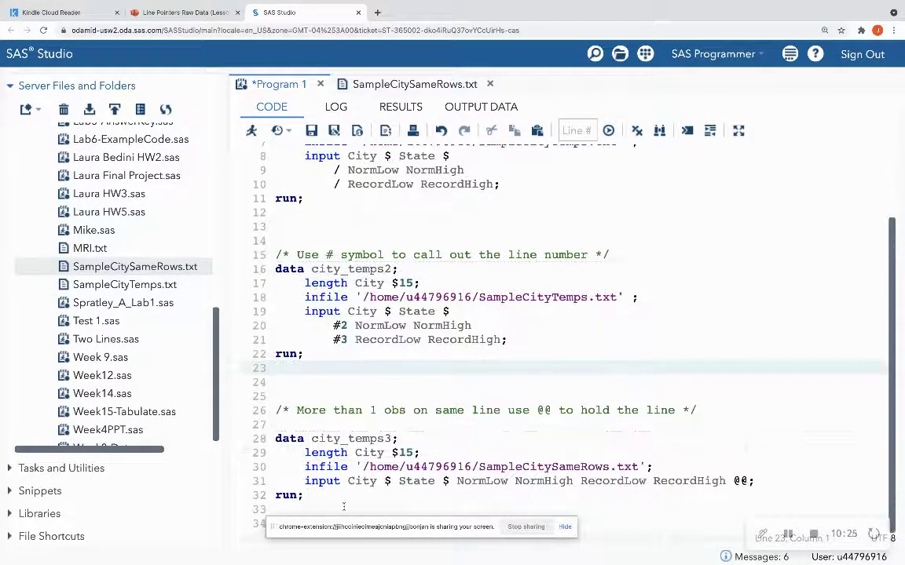
pyautogui.click(314, 509)
pyautogui.press('Return')
pyautogui.press('Return')
pyautogui.press('Return')
pyautogui.press('Return')
pyautogui.press('Return')
pyautogui.press('Return')
pyautogui.press('Return')
pyautogui.press('Return')
pyautogui.press('Return')
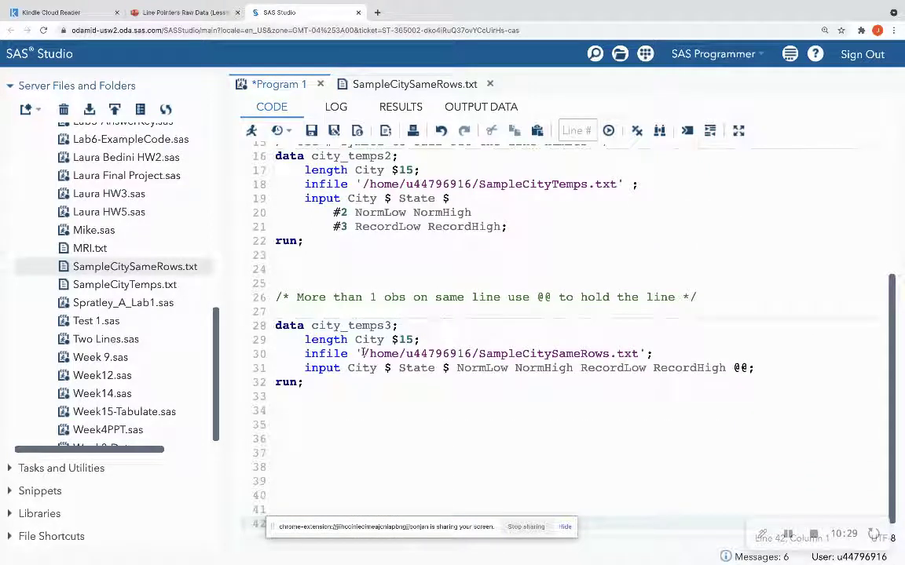
# Step: Examine the city_temps3 step's SampleCitySameRows.txt path and the line 31 variables ending in @@
pyautogui.moveTo(363, 354); pyautogui.dragTo(643, 354)
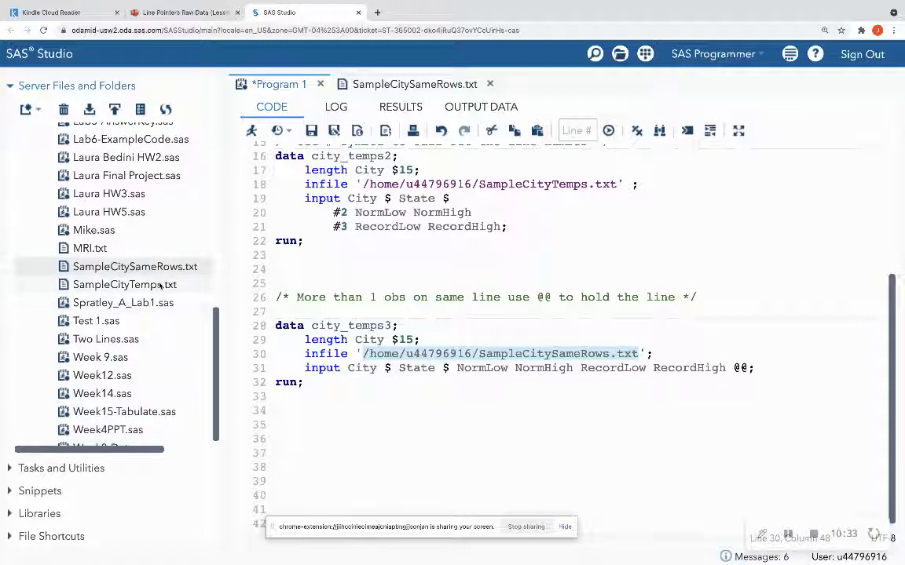
pyautogui.click(383, 396)
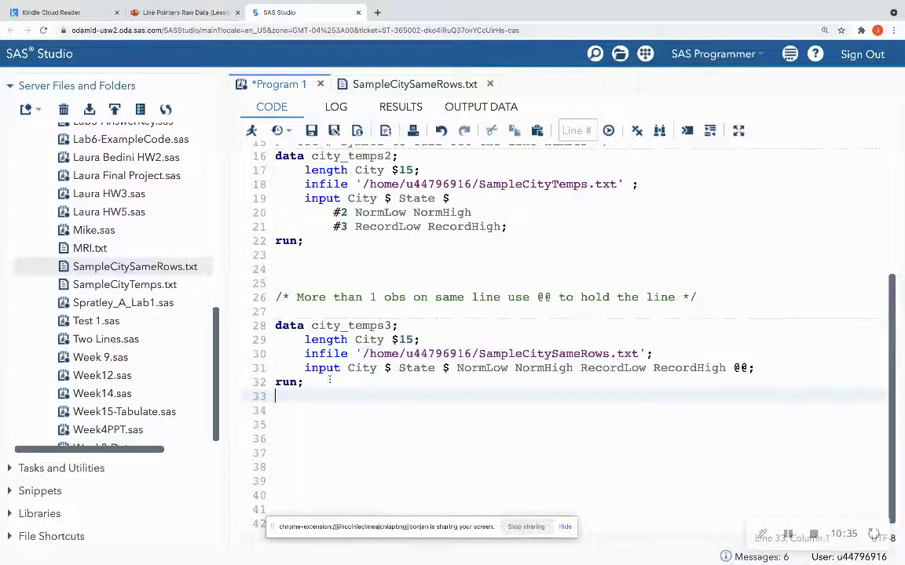
pyautogui.moveTo(305, 368); pyautogui.dragTo(727, 368)
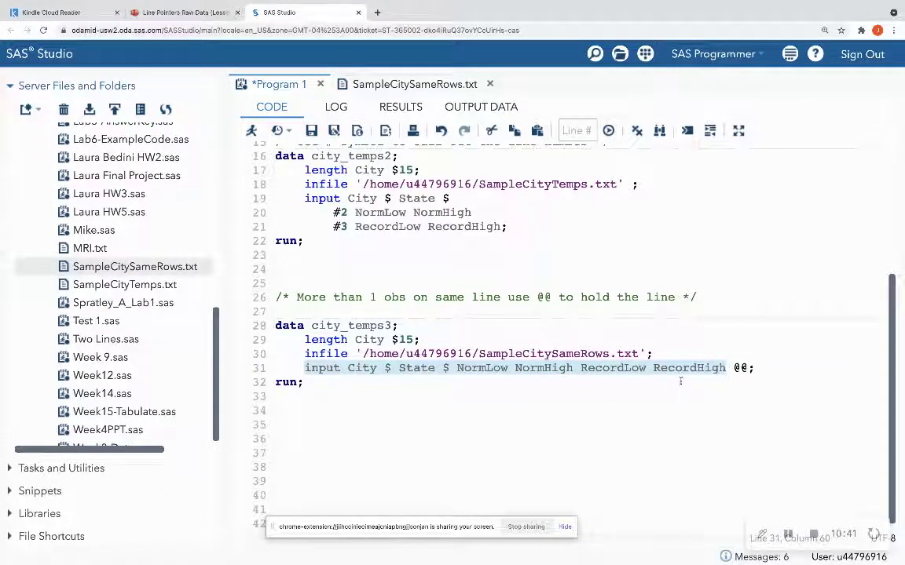
pyautogui.click(733, 368)
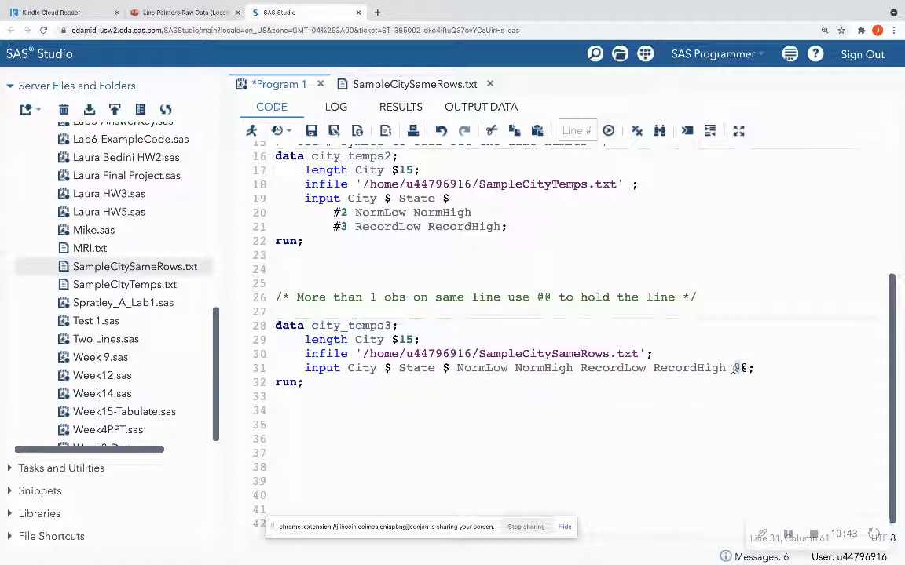
pyautogui.click(742, 368)
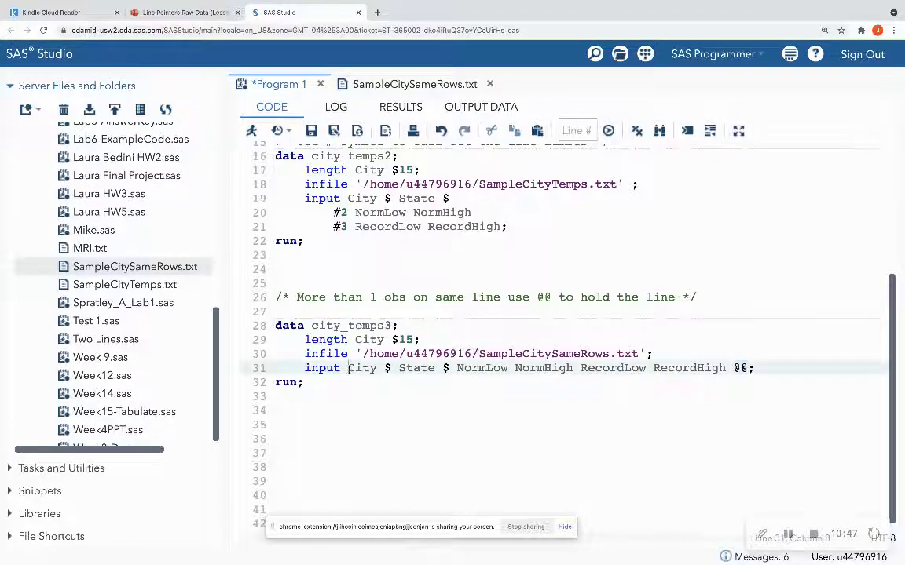
pyautogui.moveTo(348, 367); pyautogui.dragTo(727, 369)
pyautogui.click(742, 368)
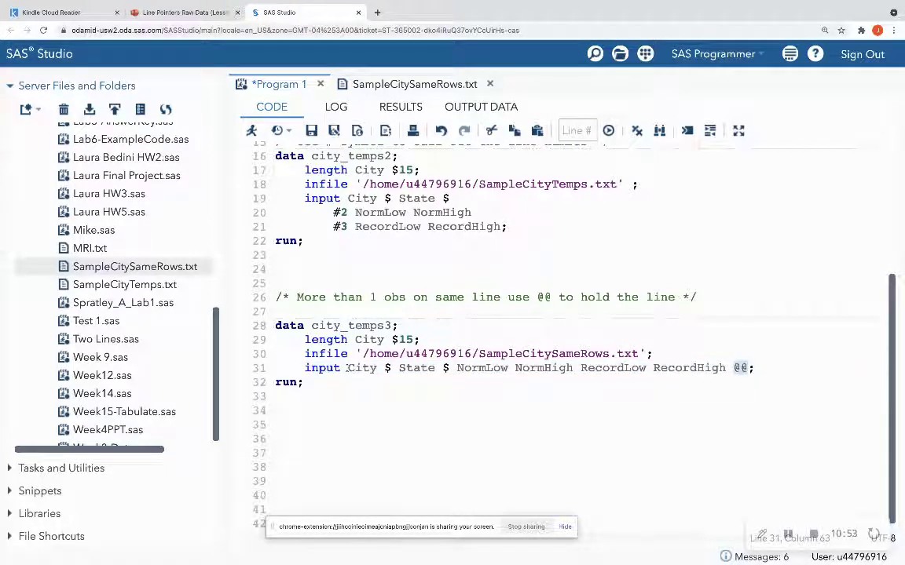
pyautogui.moveTo(348, 368); pyautogui.dragTo(748, 368)
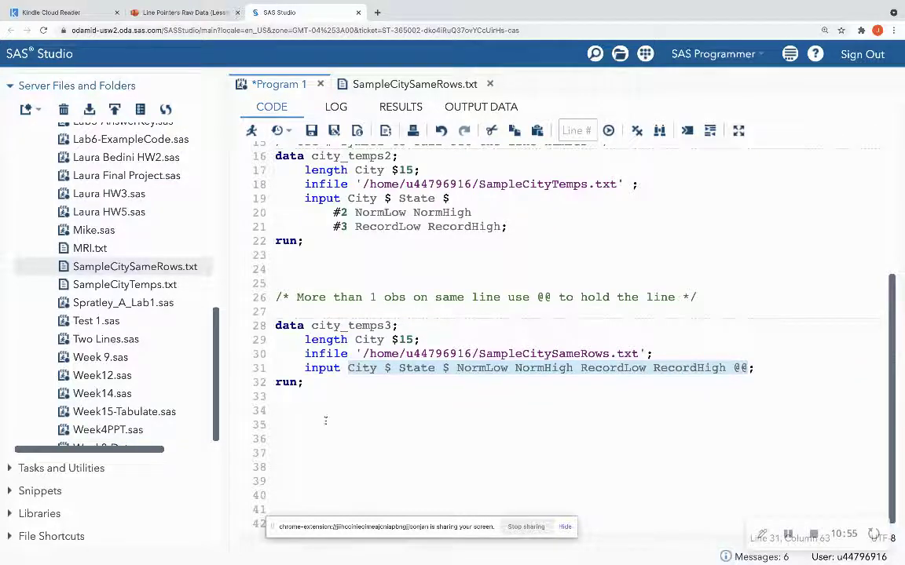
# Step: Run only the city_temps3 step and review WORK.CITY_TEMPS3 with Athens, Richmond and Baltimore
pyautogui.moveTo(314, 396); pyautogui.dragTo(243, 314)
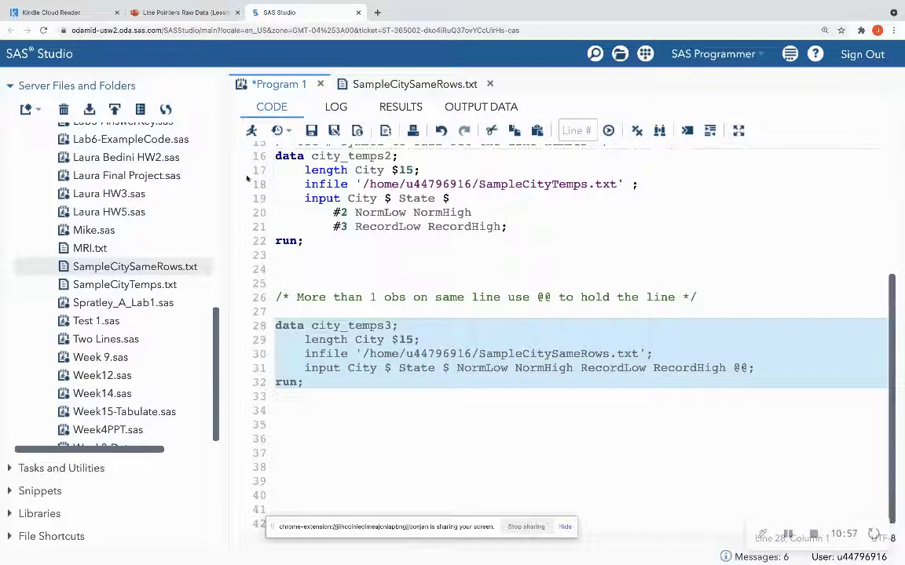
pyautogui.click(251, 131)
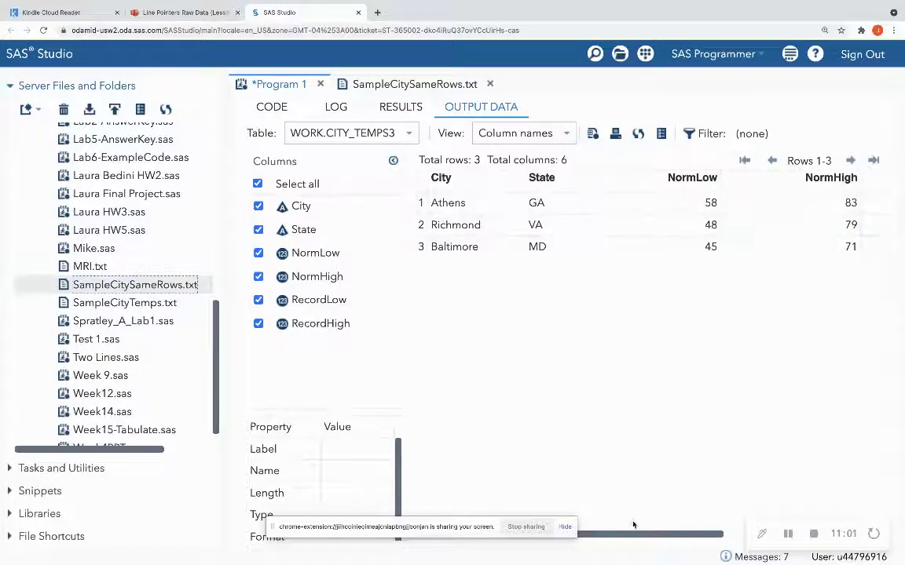
pyautogui.moveTo(633, 525); pyautogui.dragTo(619, 509)
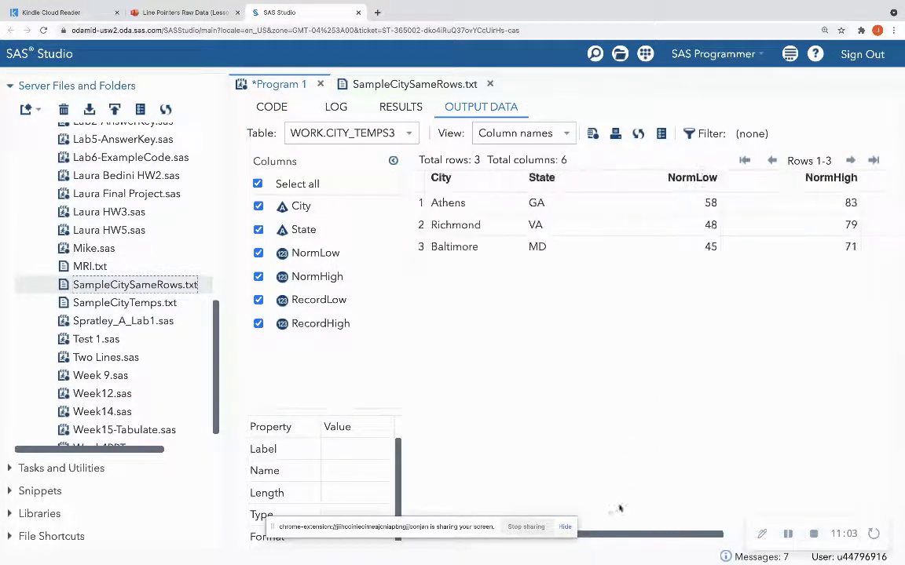
pyautogui.click(273, 108)
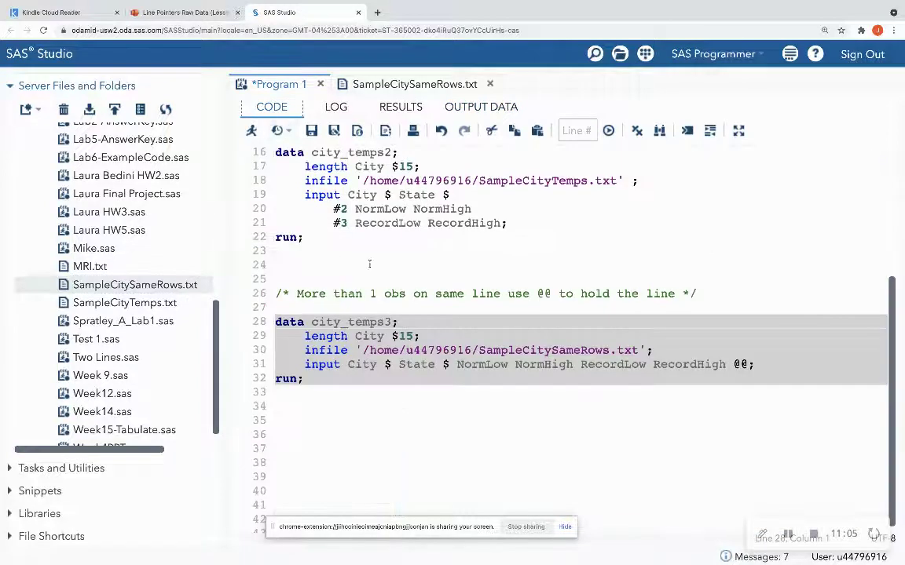
pyautogui.scroll(-1, 371, 259)
pyautogui.scroll(5, 372, 265)
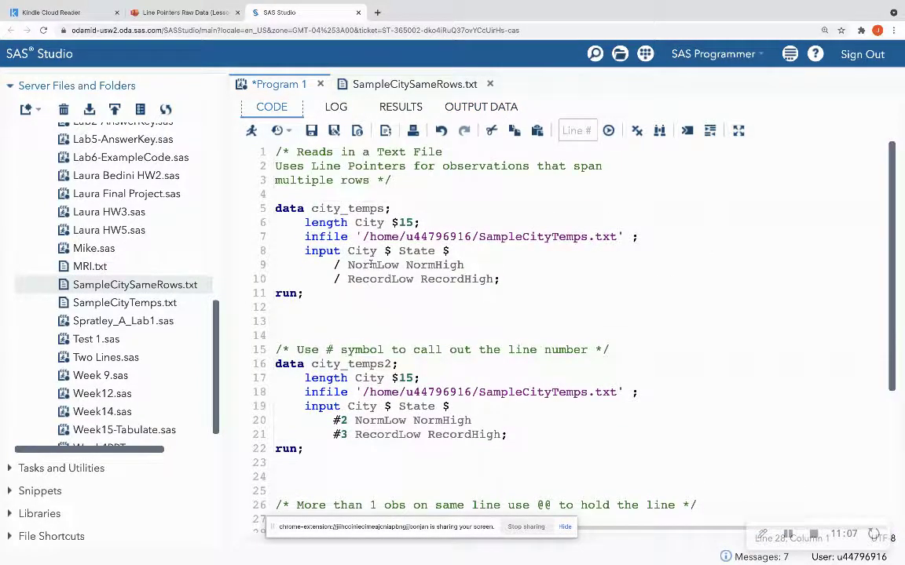
pyautogui.scroll(-5, 372, 264)
pyautogui.scroll(5, 374, 272)
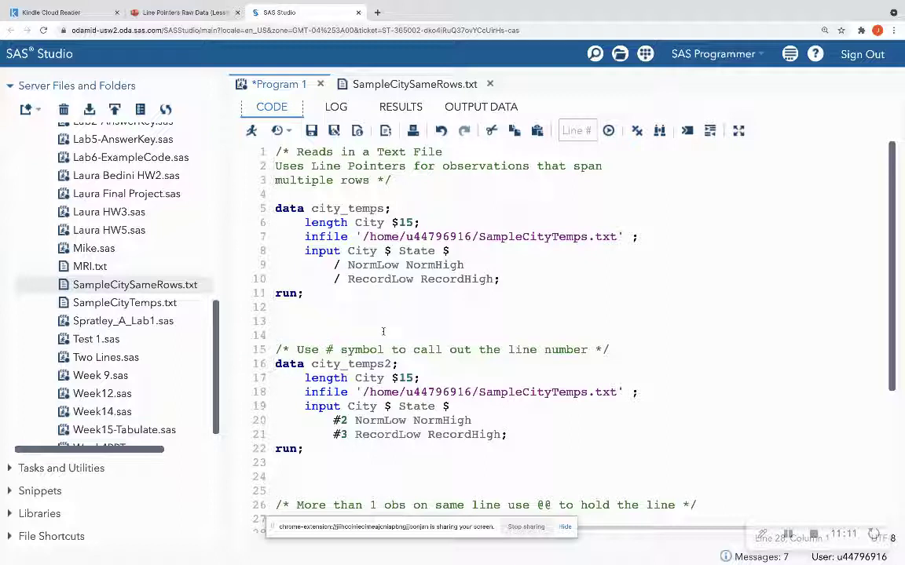
pyautogui.click(336, 278)
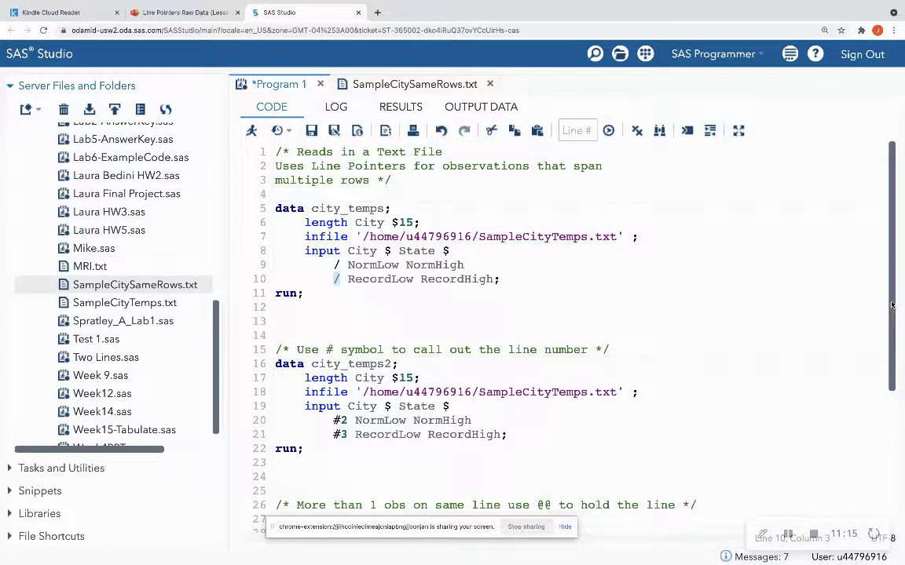
pyautogui.scroll(-5, 693, 390)
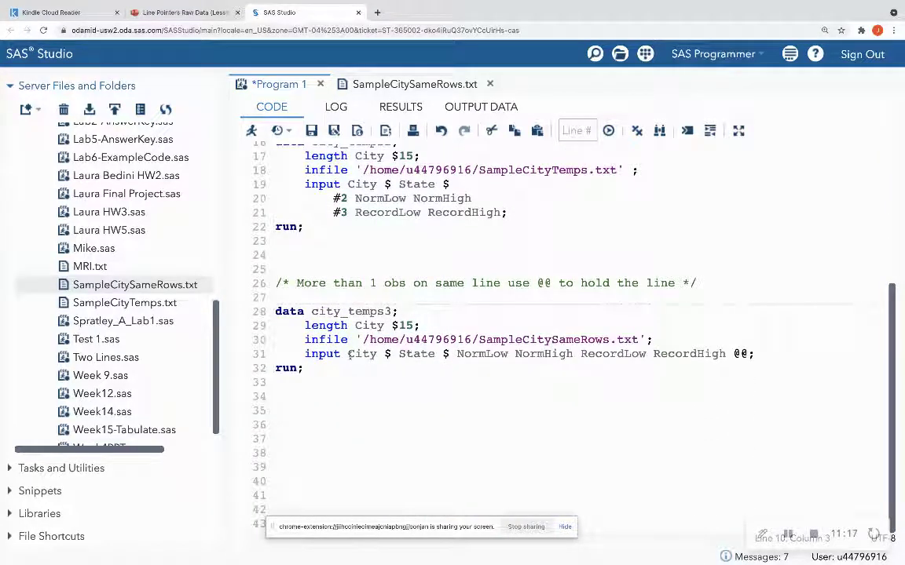
pyautogui.moveTo(349, 355); pyautogui.dragTo(731, 354)
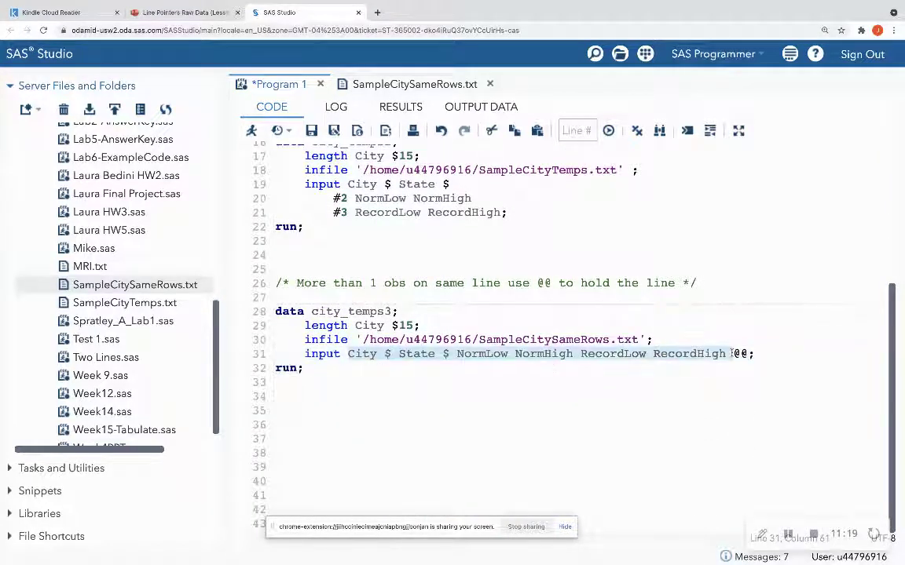
pyautogui.click(793, 348)
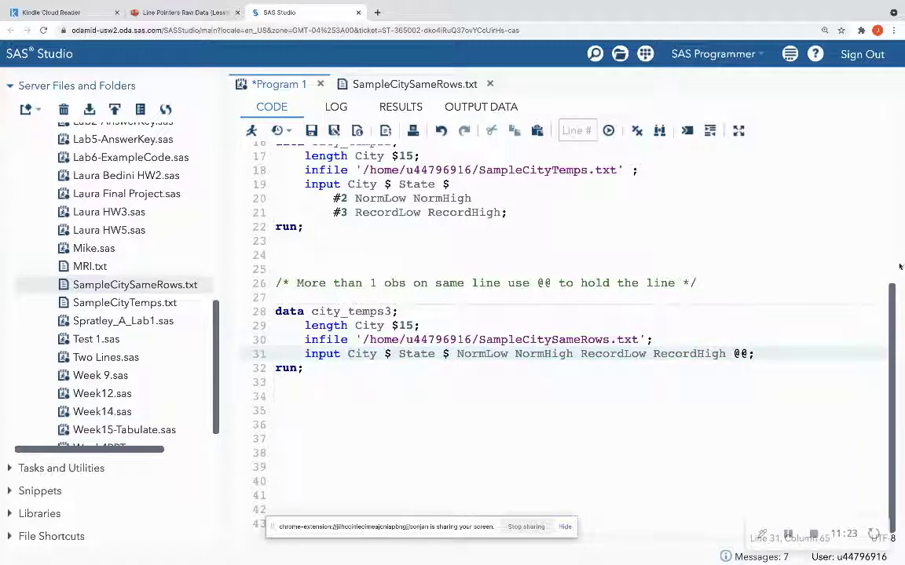
pyautogui.moveTo(891, 297); pyautogui.dragTo(891, 153)
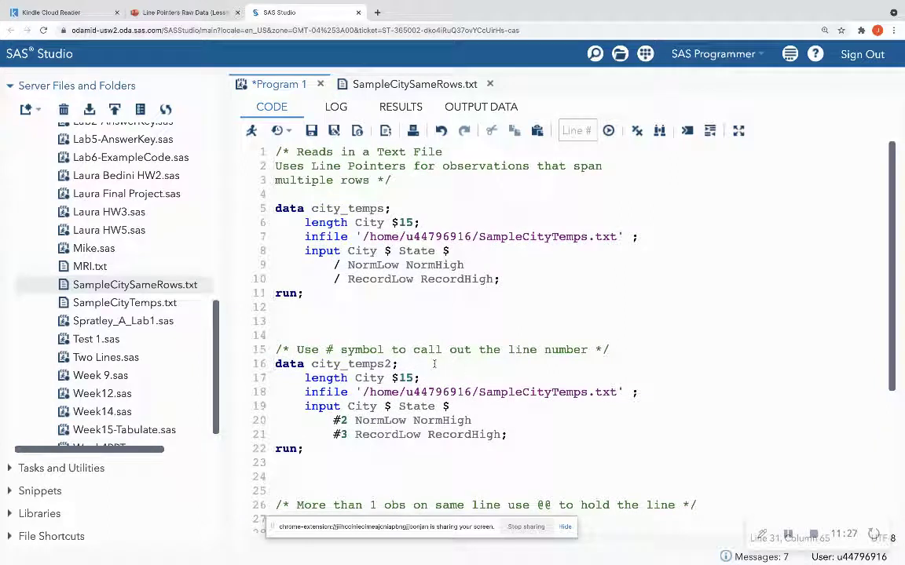